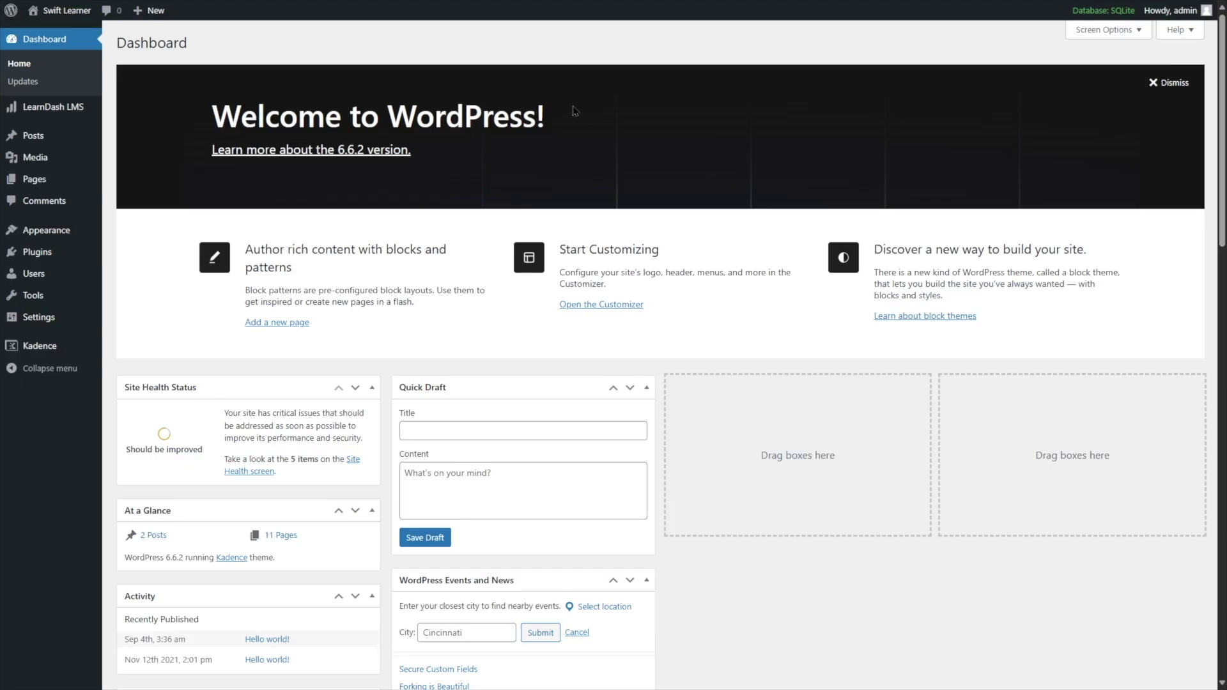
- Leave the admin dashboard for the Swift Learner site's public front page
mouse_move(73, 27)
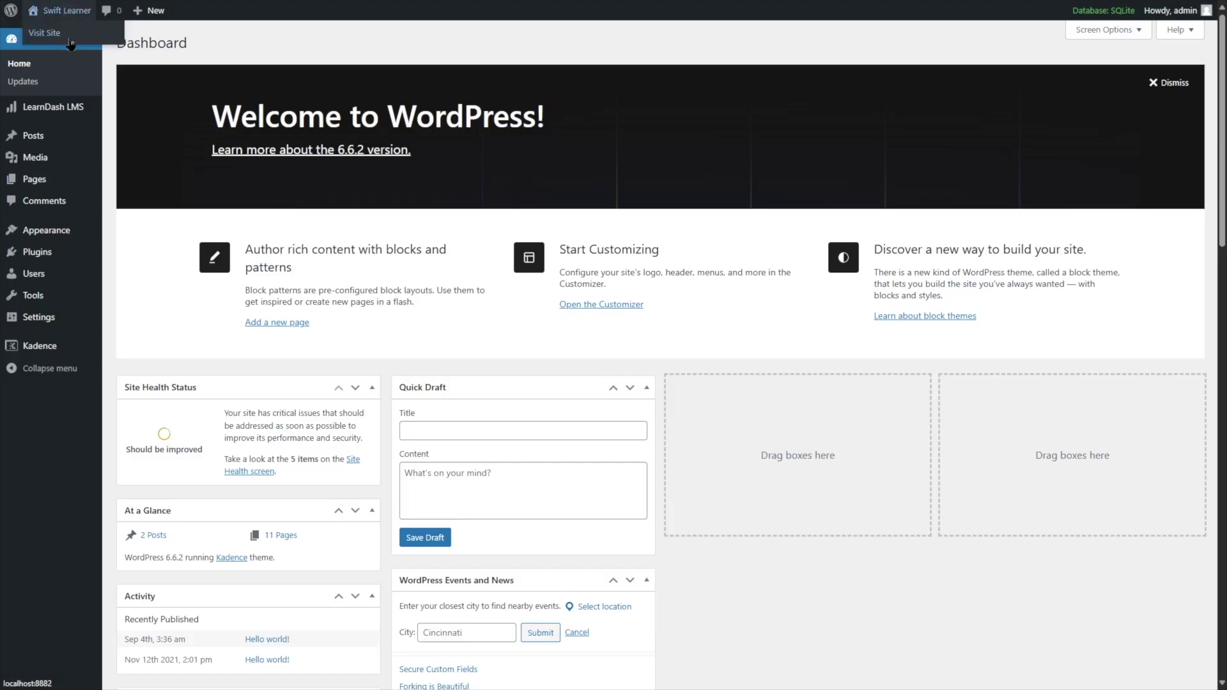
mouse_move(42, 121)
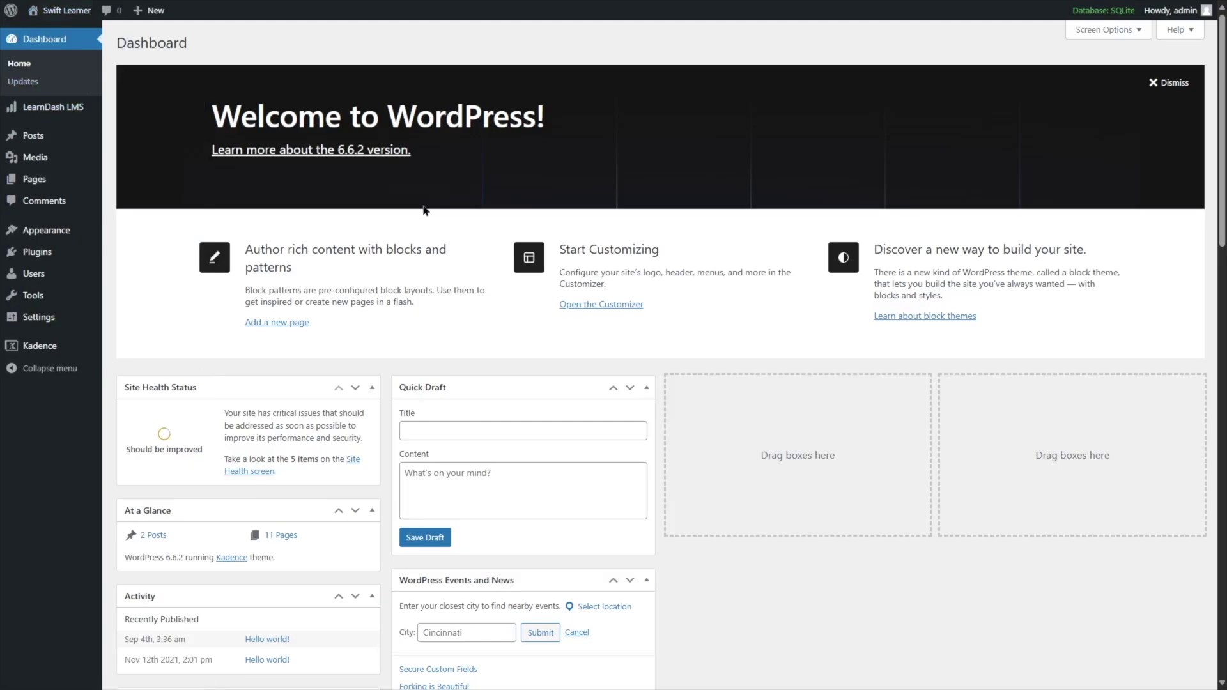
left_click(77, 29)
- Scroll through the homepage, then view the Courses page listing
scroll(483, 209, "down", 3)
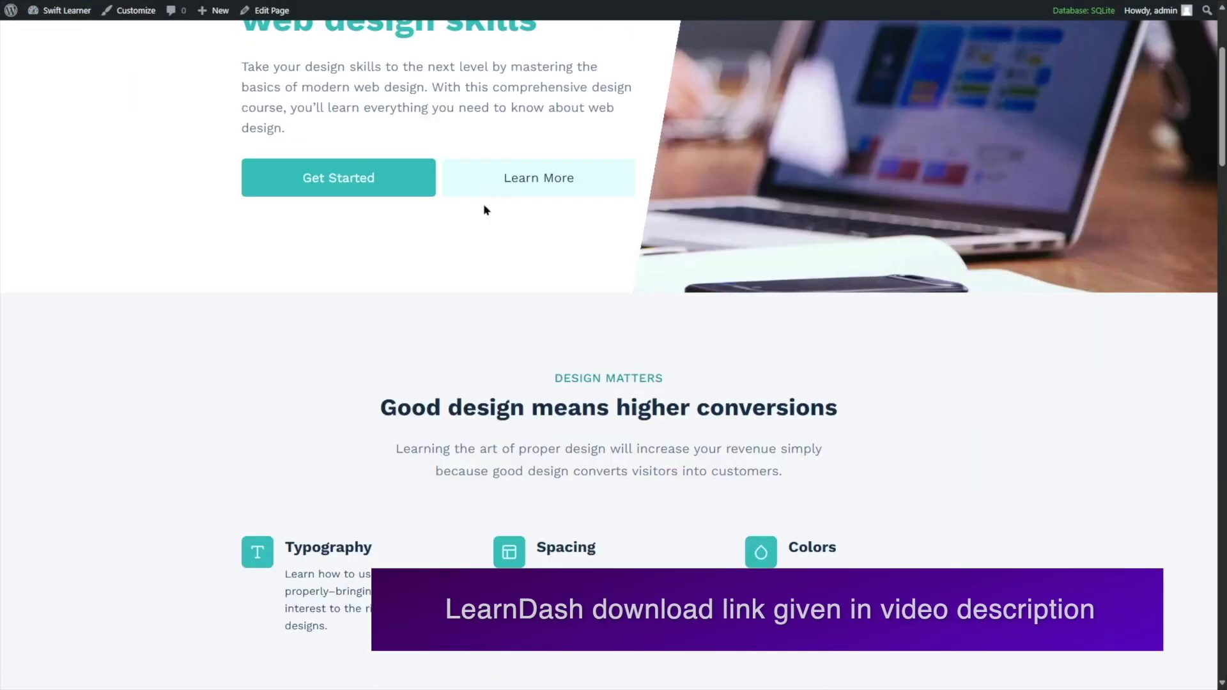
scroll(483, 209, "down", 8)
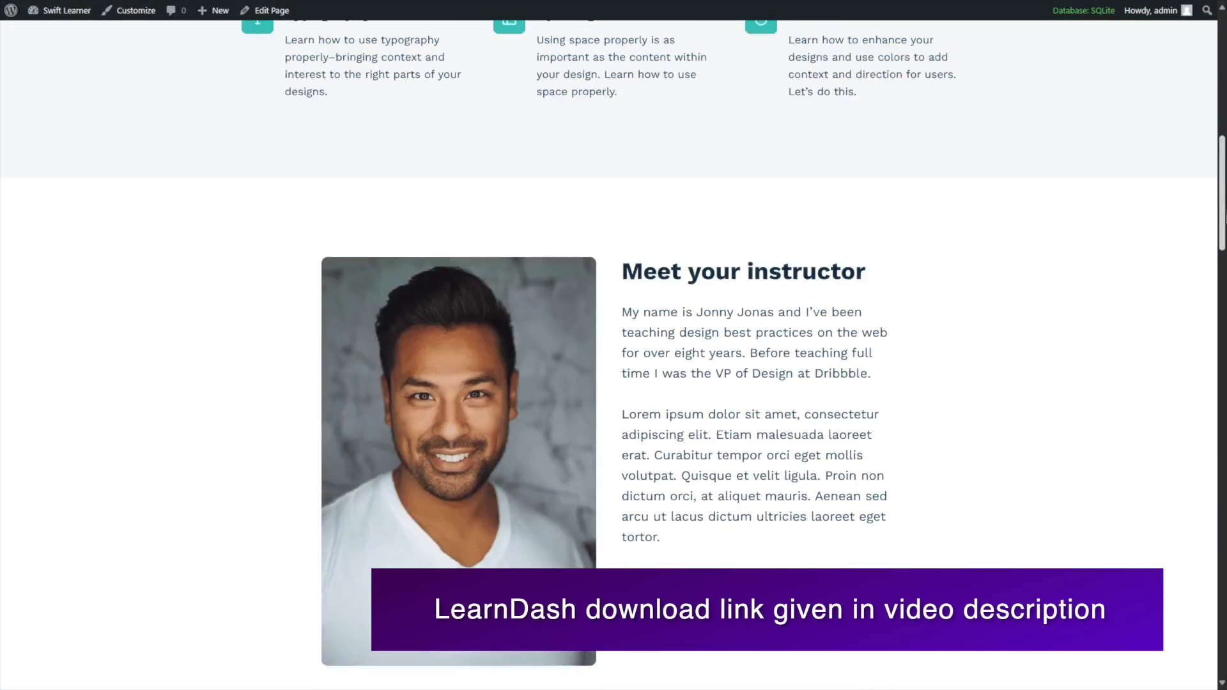
scroll(369, 58, "up", 10)
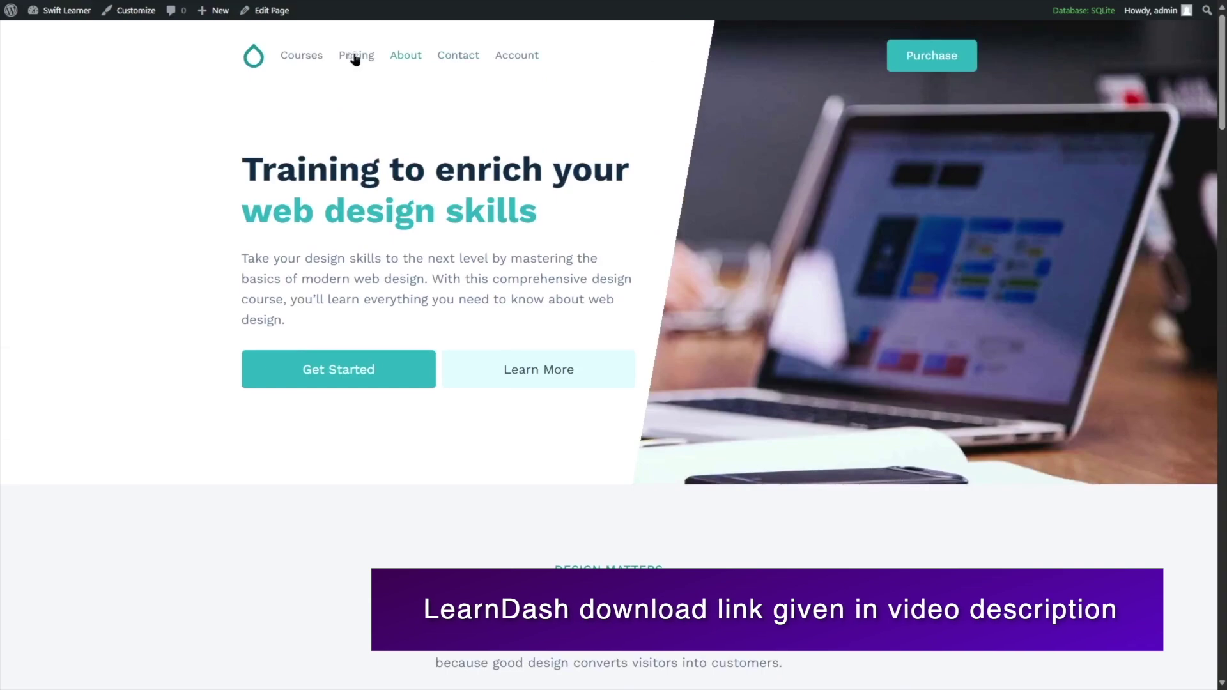
left_click(285, 57)
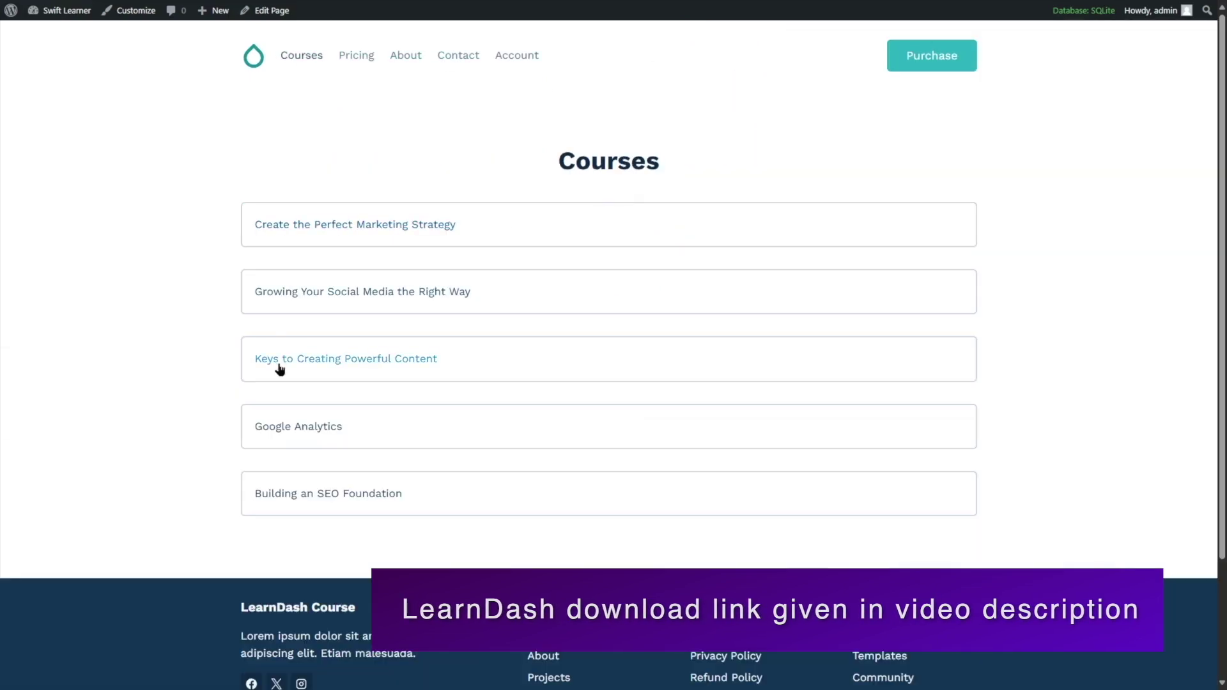
- Go back to the homepage and then to the admin Dashboard
left_click(245, 63)
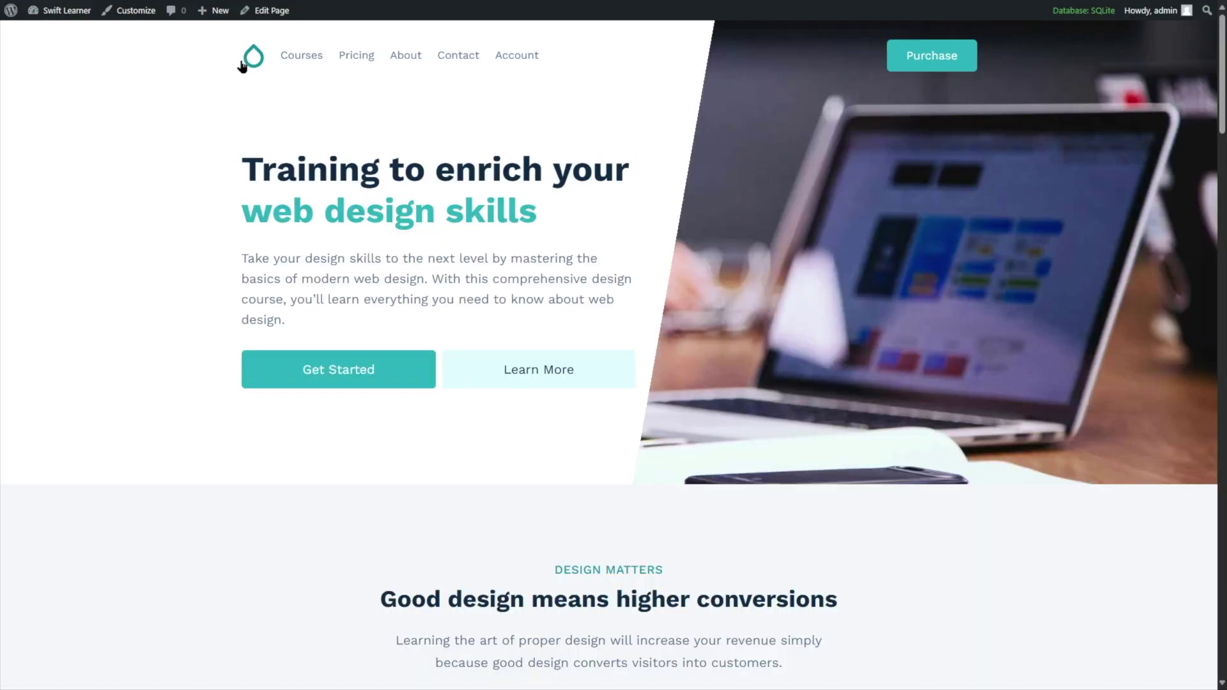
mouse_move(61, 11)
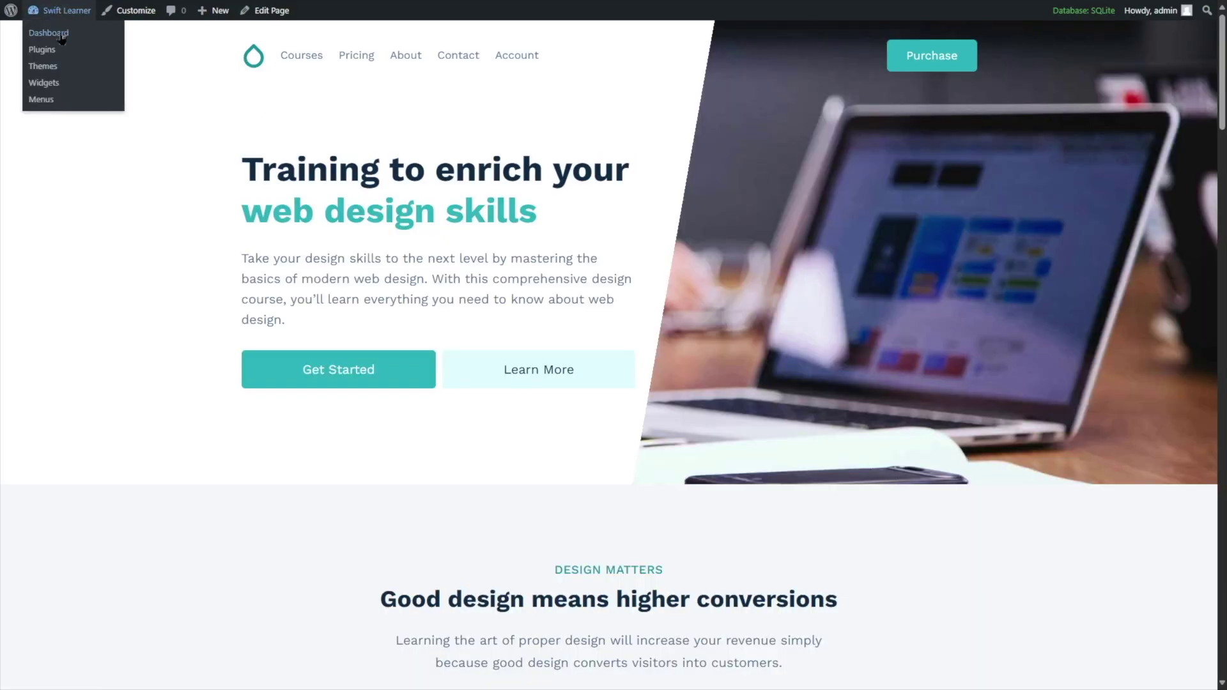
left_click(62, 40)
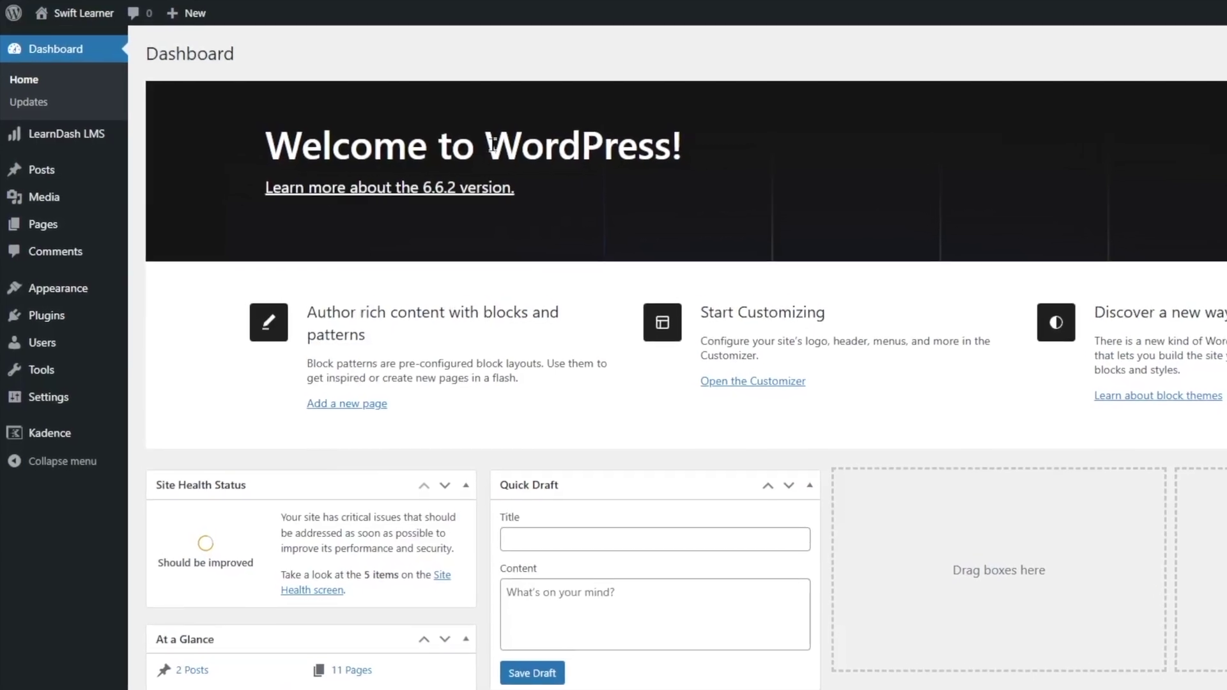
- Open the LearnDash LMS Add-ons page from the sidebar
mouse_move(96, 138)
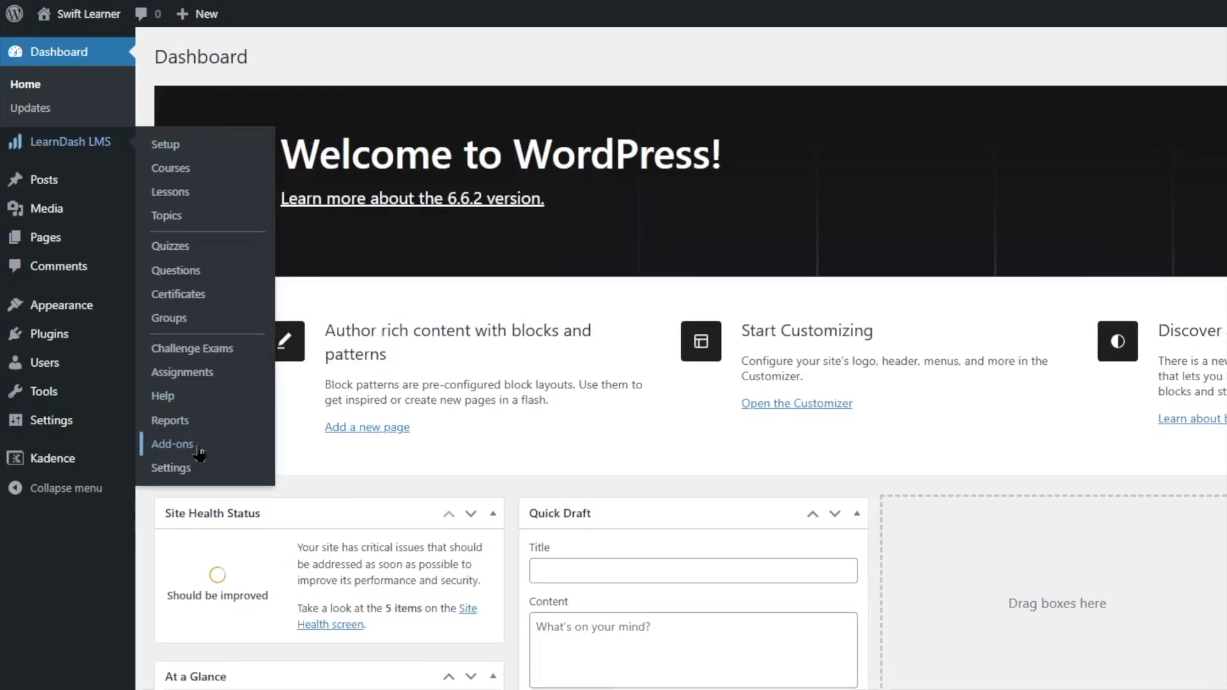
left_click(198, 454)
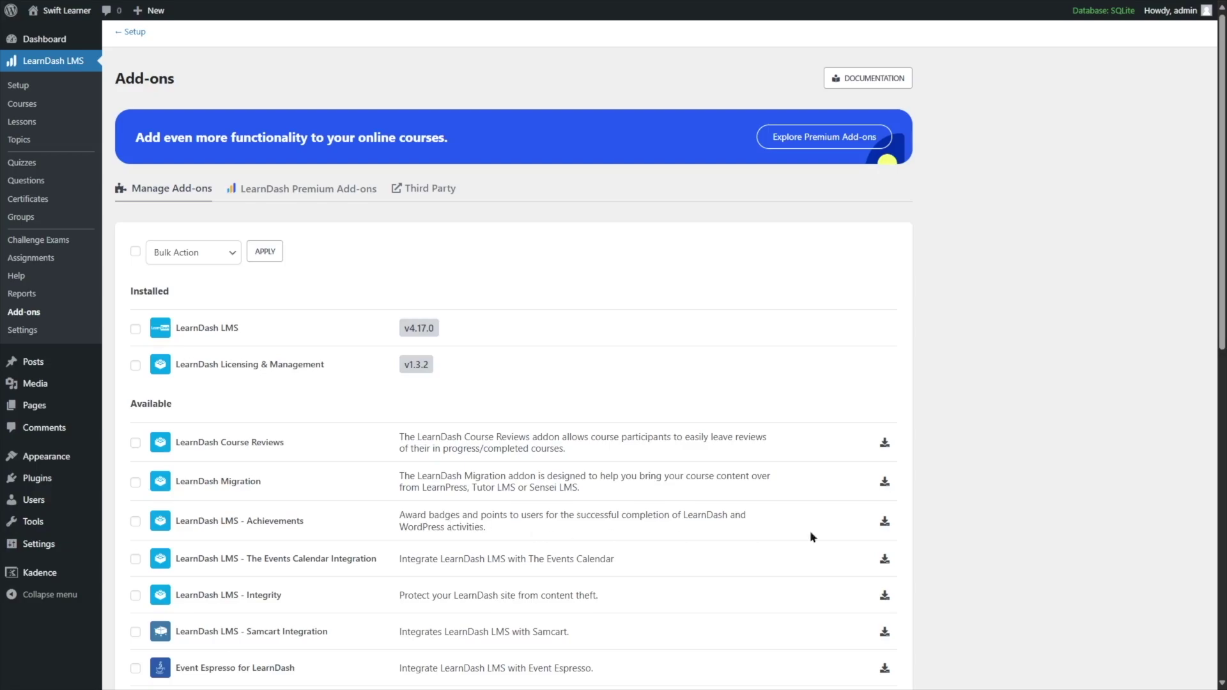
- Install and activate the LearnDash LMS - Achievements add-on
left_click(884, 521)
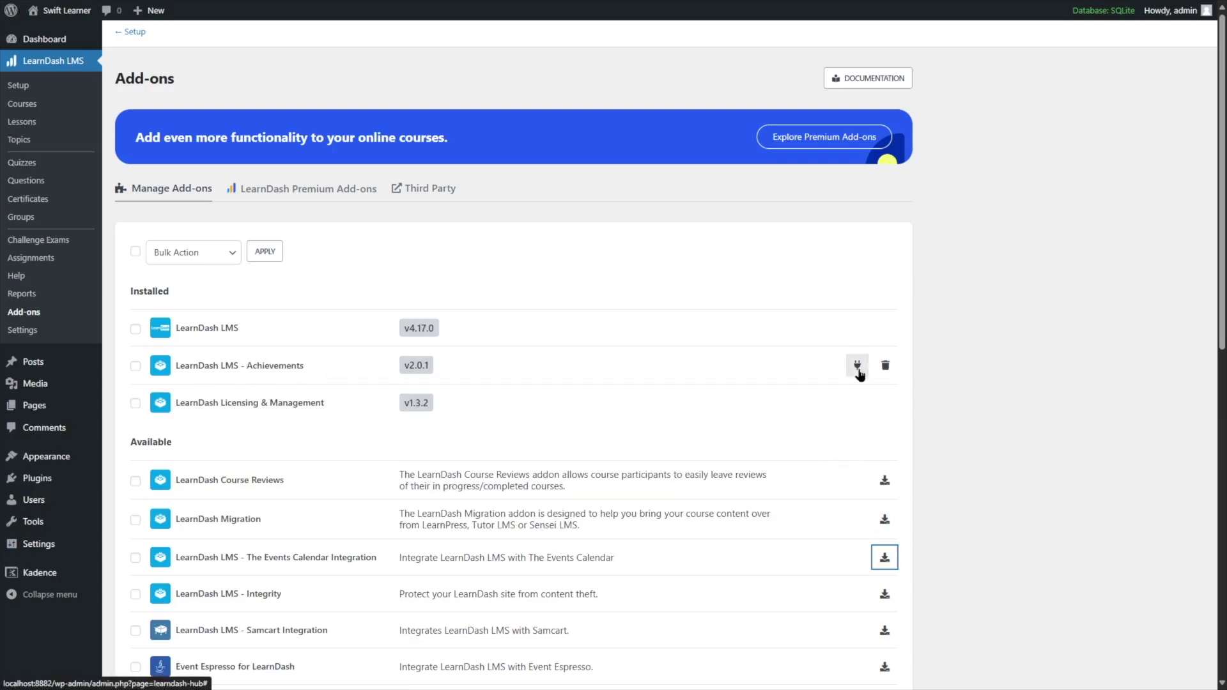
left_click(858, 373)
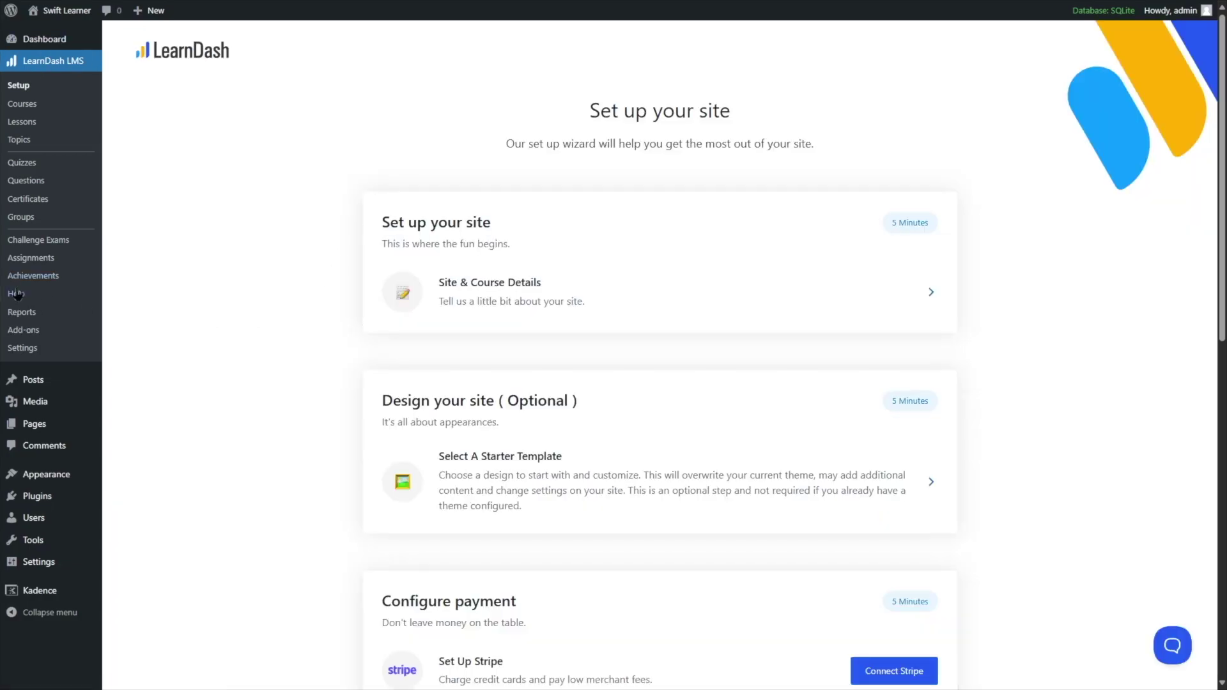
- Go to LearnDash Achievements and start a new blank achievement
left_click(32, 283)
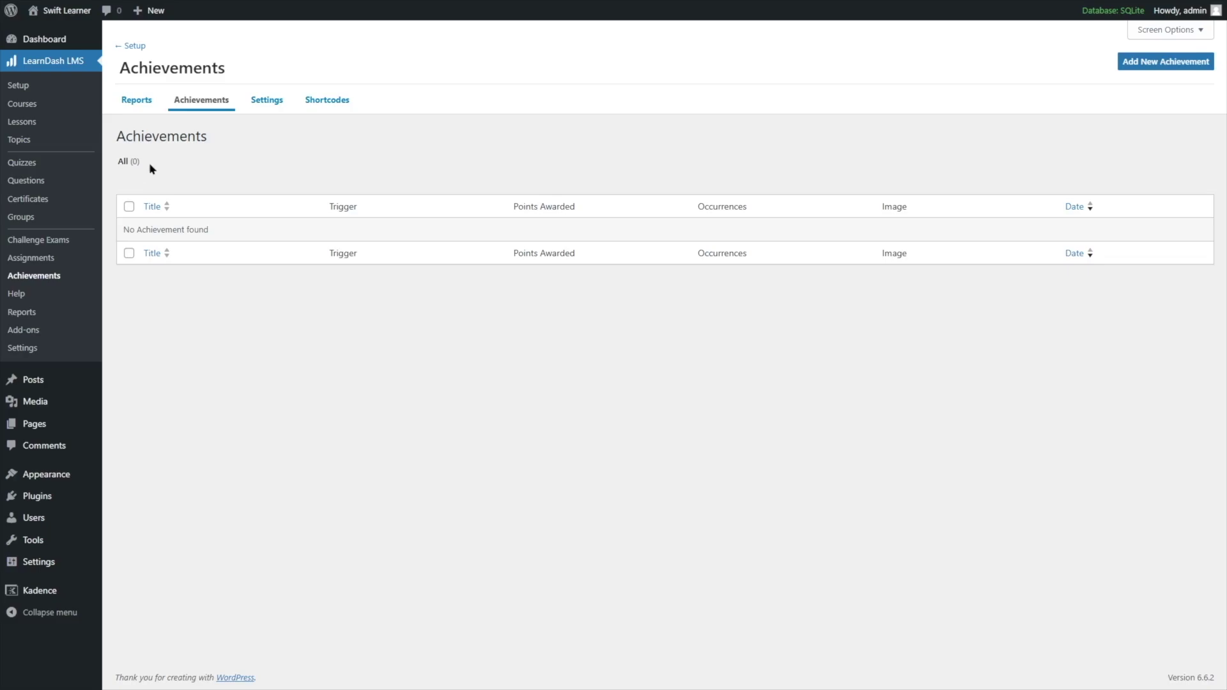
left_click(1164, 66)
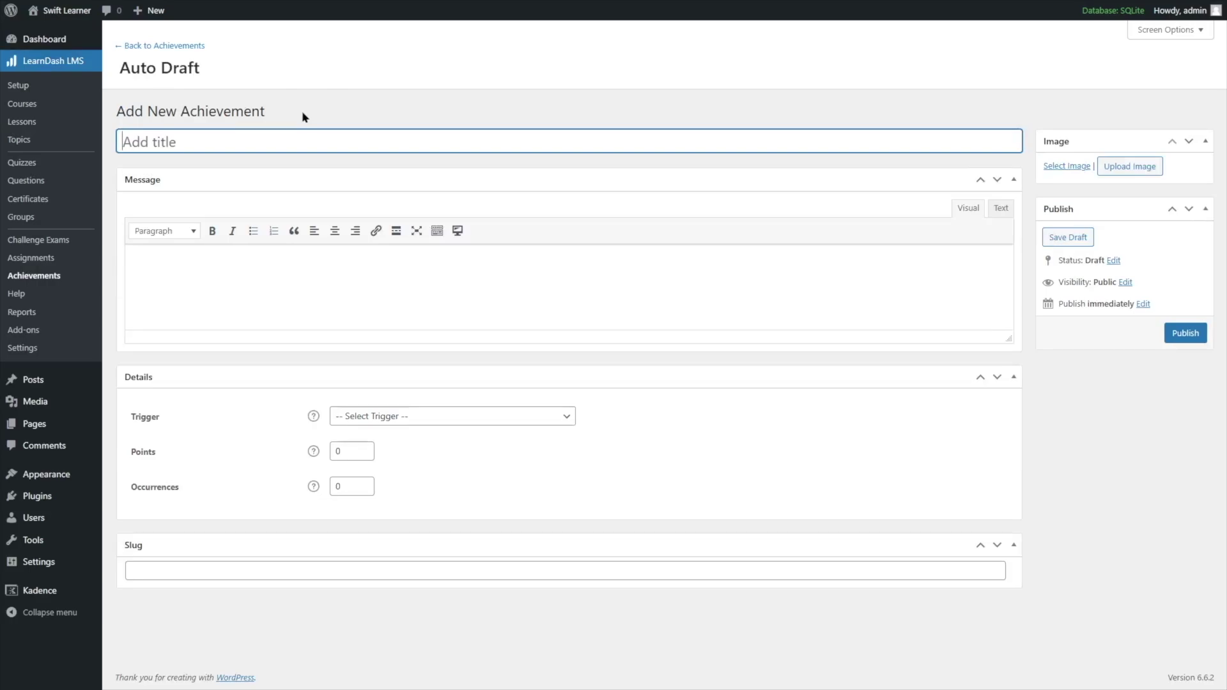
- Paste 'First Quiz Completion Achievement' as the title and a badge congratulations message
type("First Quiz Completion Achievement")
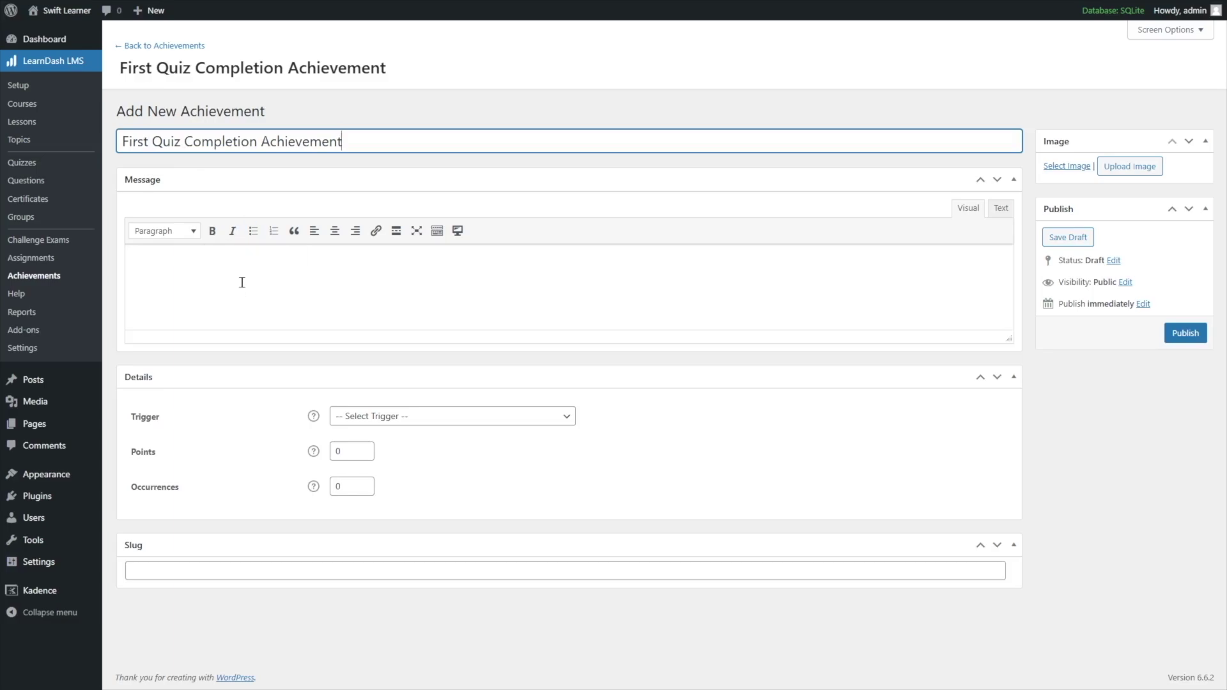
left_click_drag(120, 141, 181, 140)
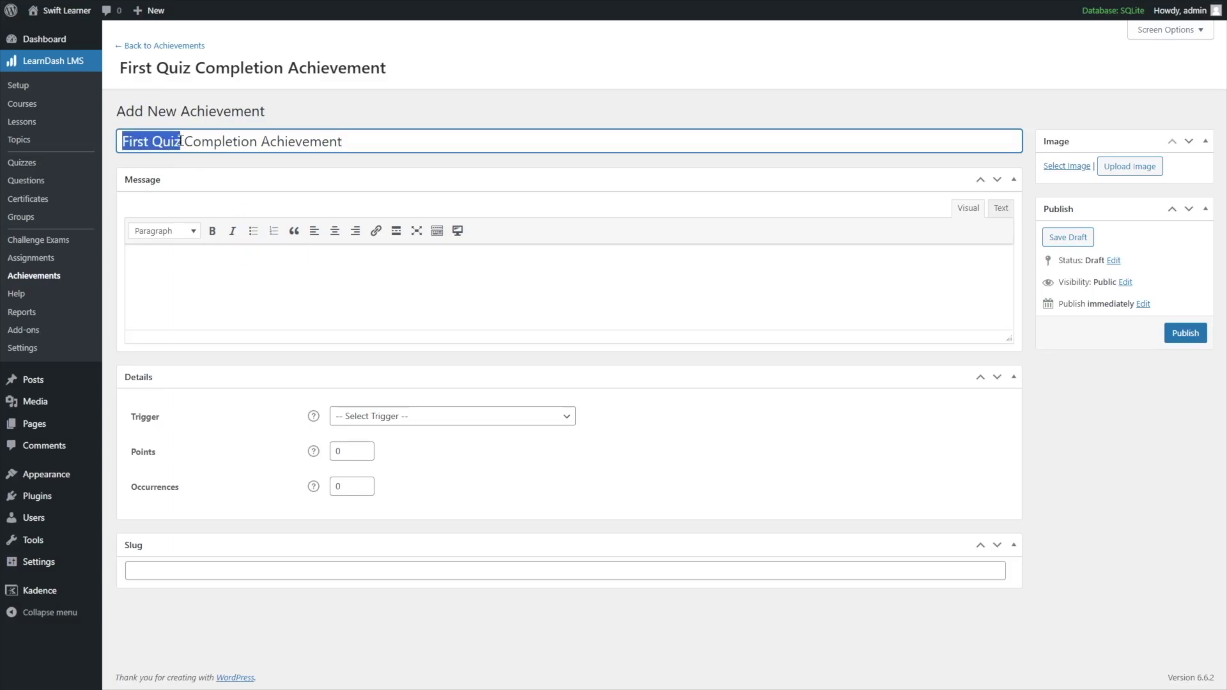
left_click(180, 168)
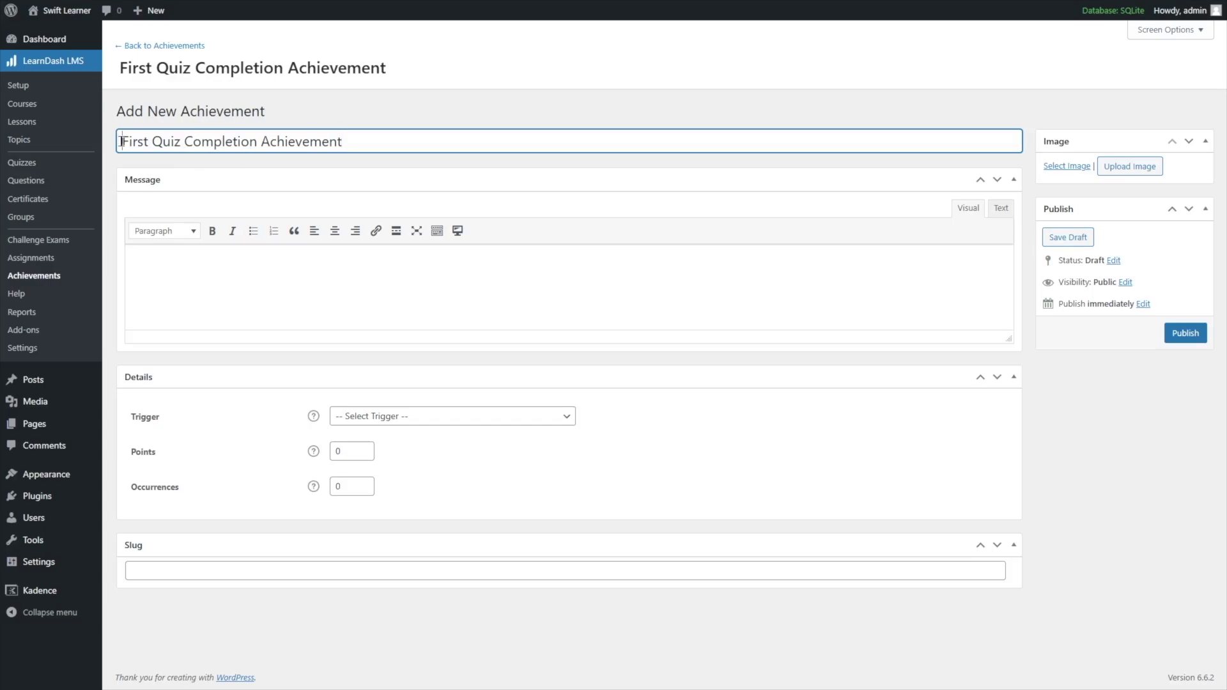
left_click_drag(121, 141, 180, 140)
left_click(180, 165)
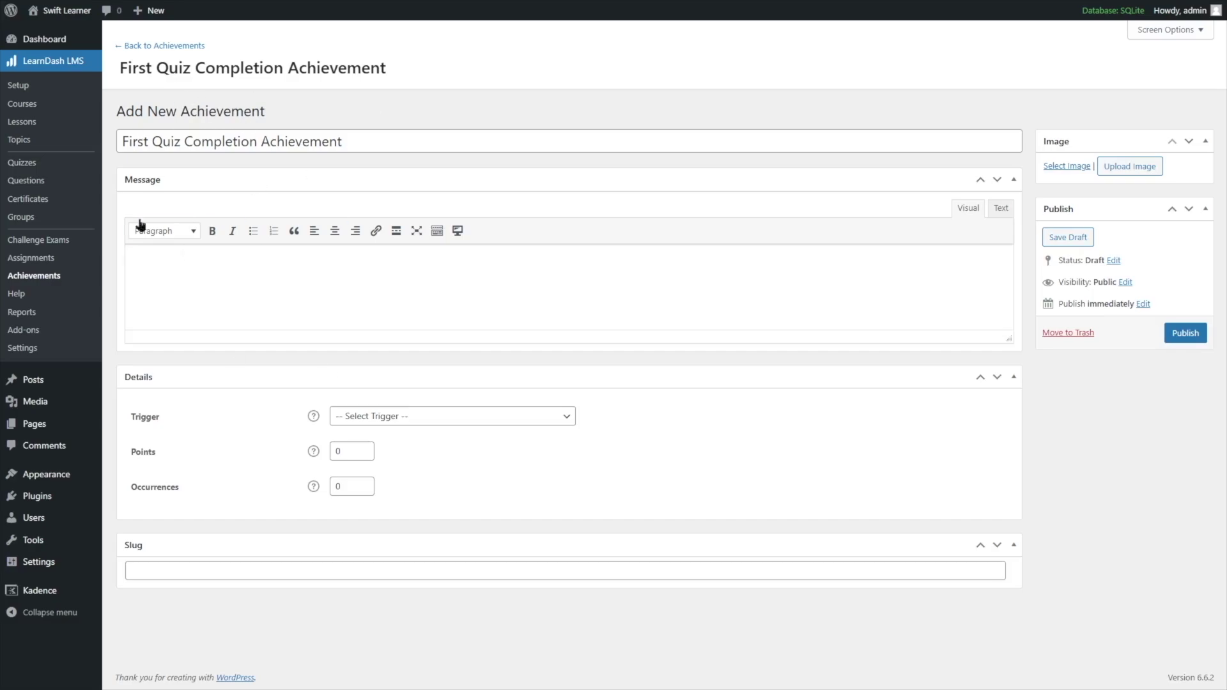
left_click(204, 269)
type("Congratulations! You've completed your first quiz and earned yourself a badge. You're on your way to becoming an SEO expert!")
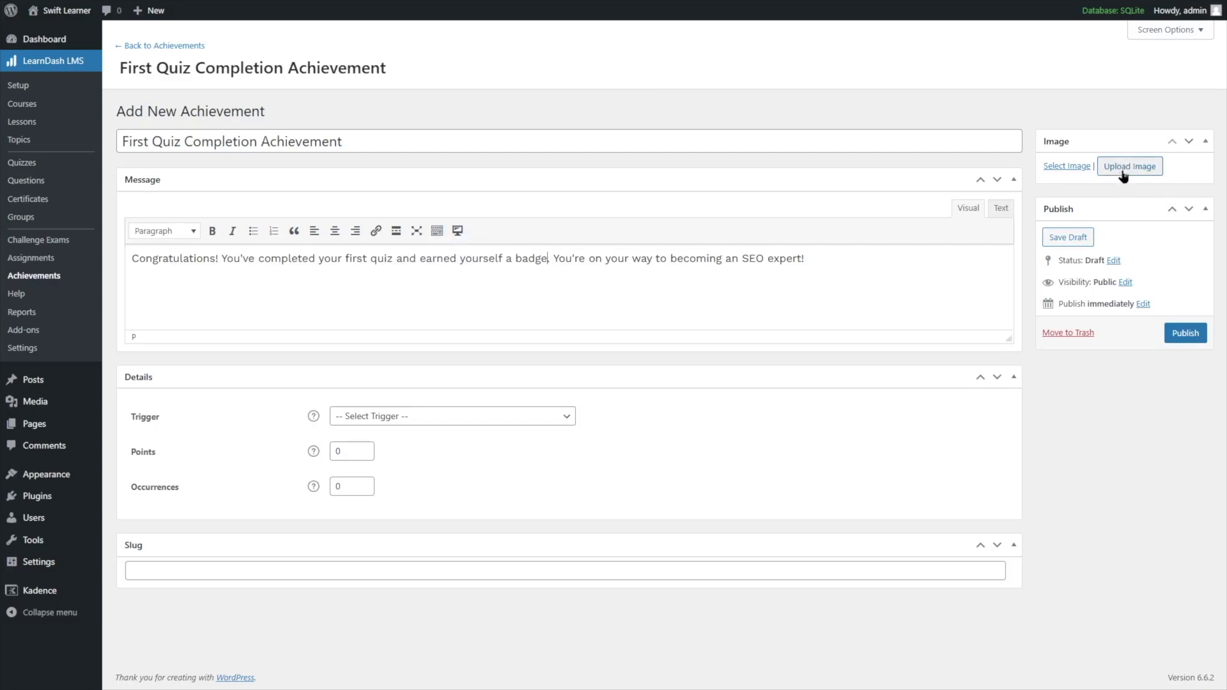
- Use the second medal from the built-in badge icons as the achievement image
left_click(1143, 168)
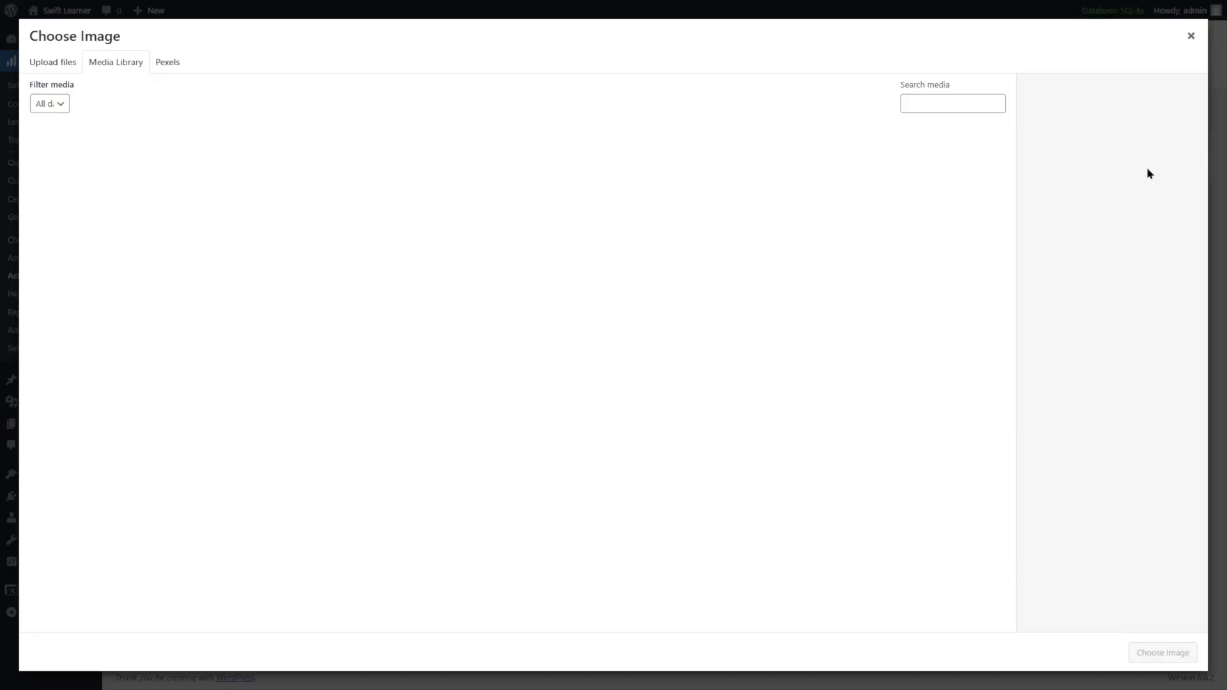
left_click(48, 69)
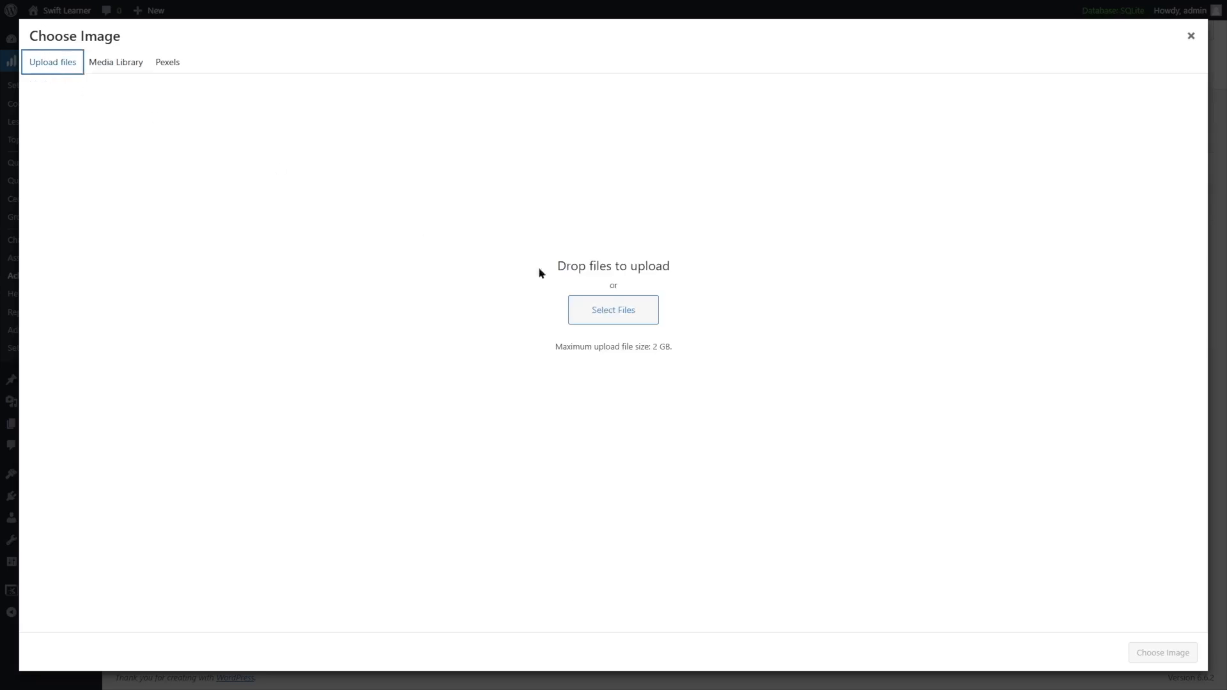
left_click(614, 317)
left_click(119, 69)
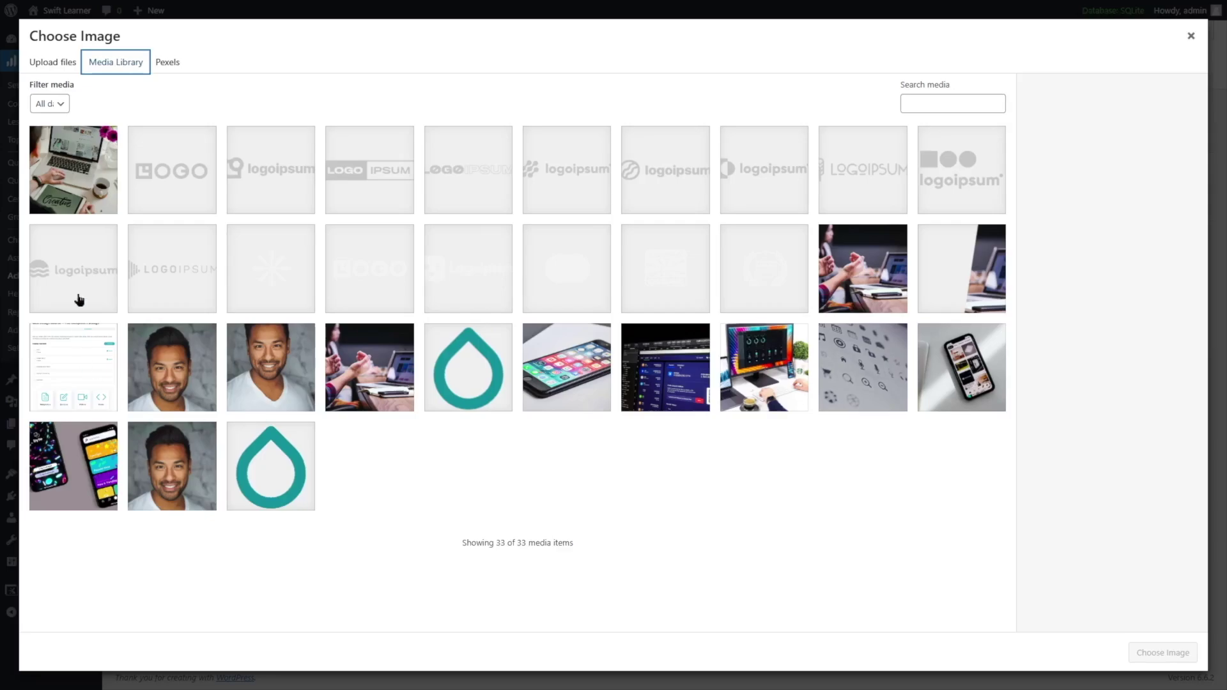
left_click(1192, 37)
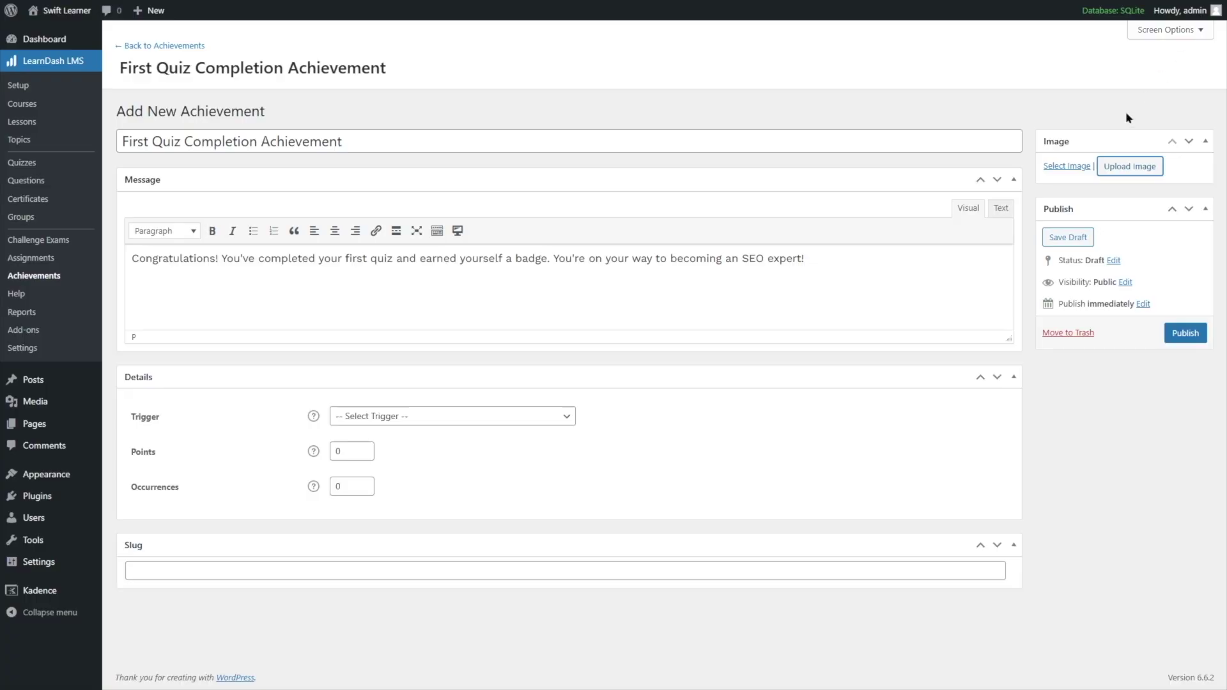
left_click(1052, 167)
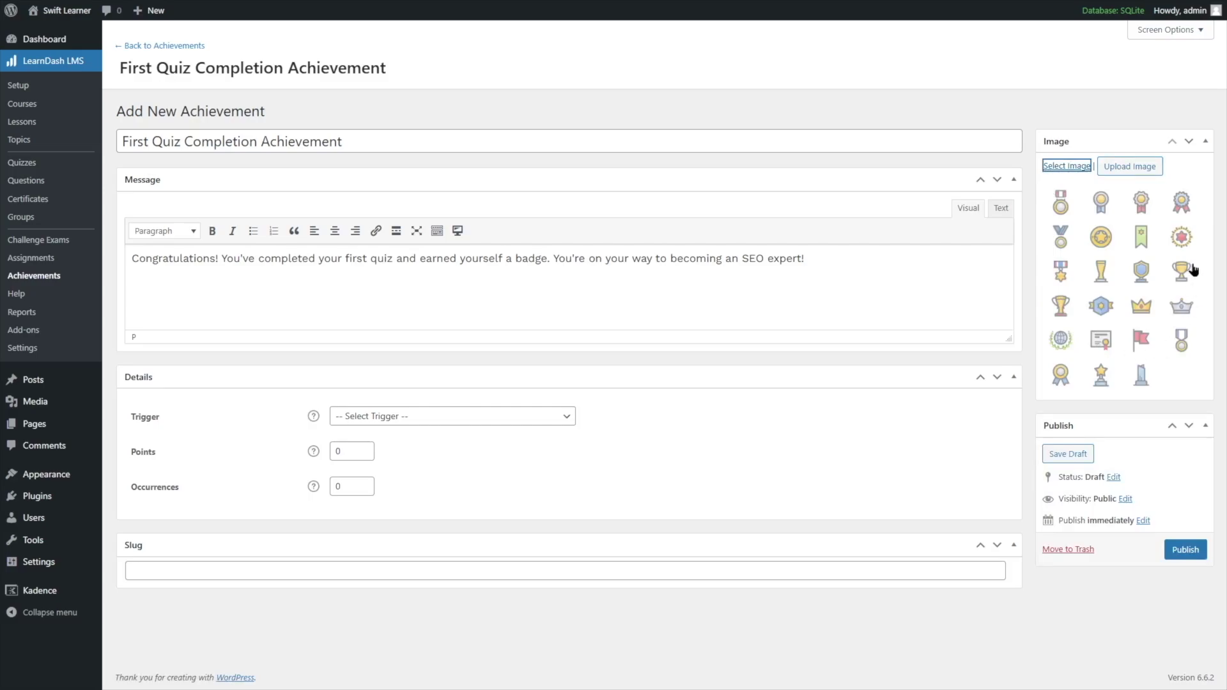
left_click(1100, 202)
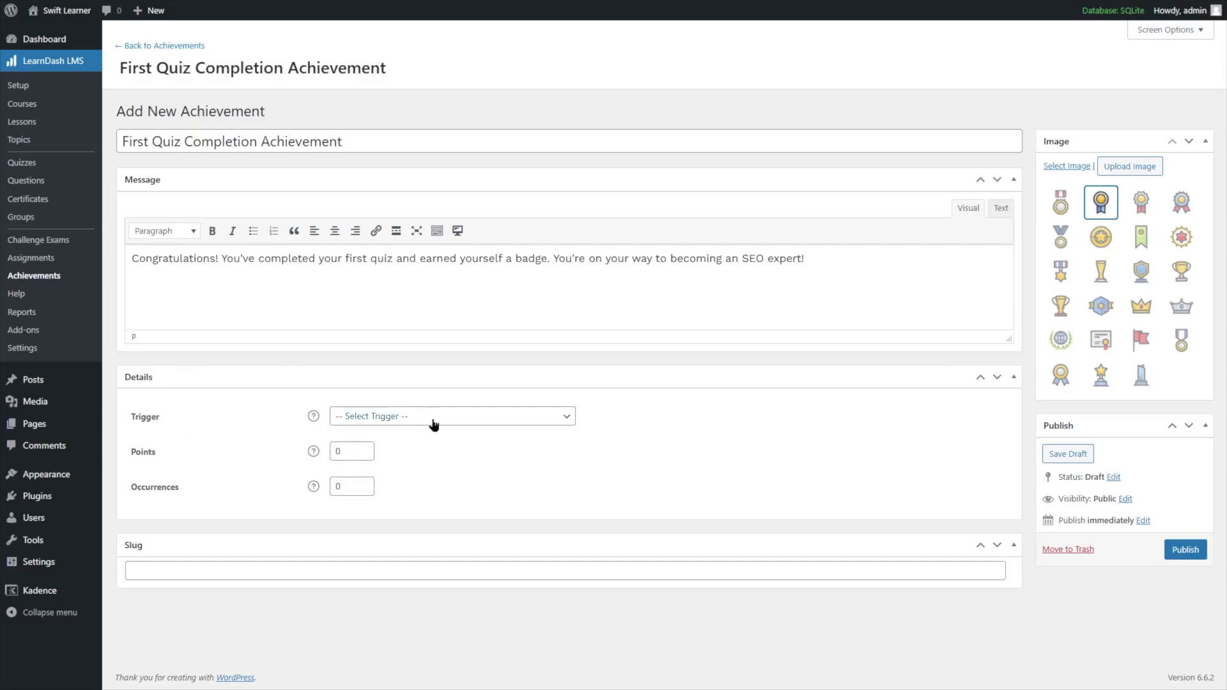
- Set the achievement trigger to 'User passes a quiz (LearnDash)'
left_click(547, 422)
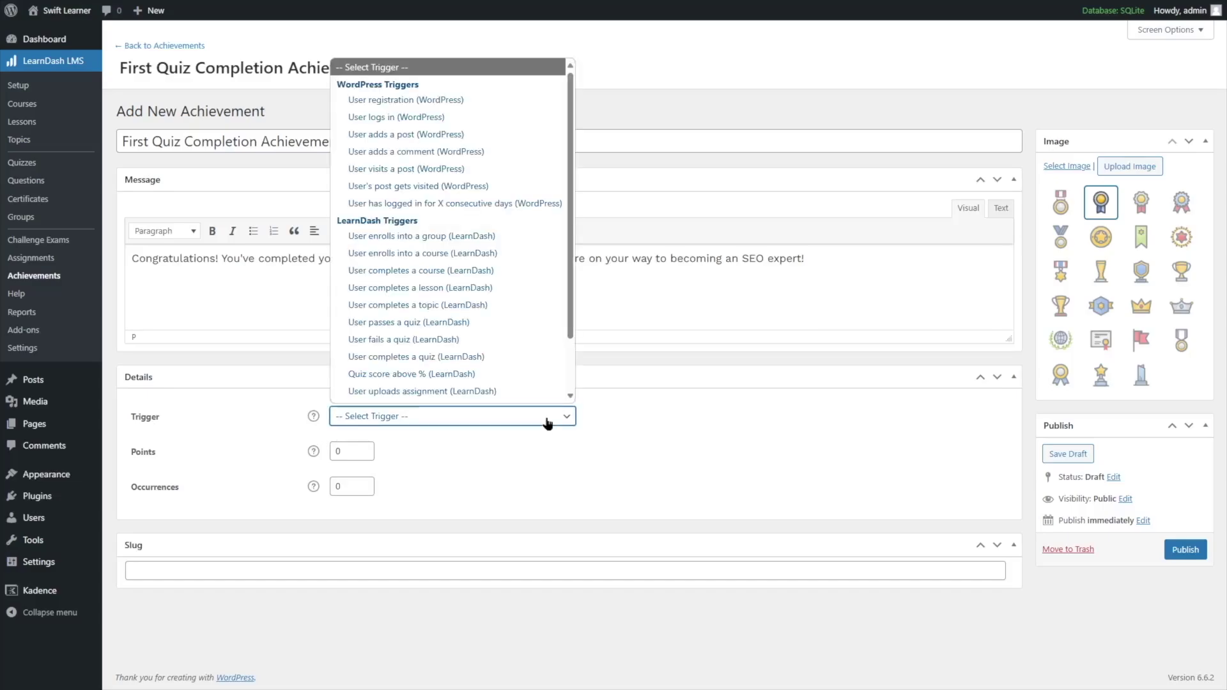
scroll(447, 256, "down", 1)
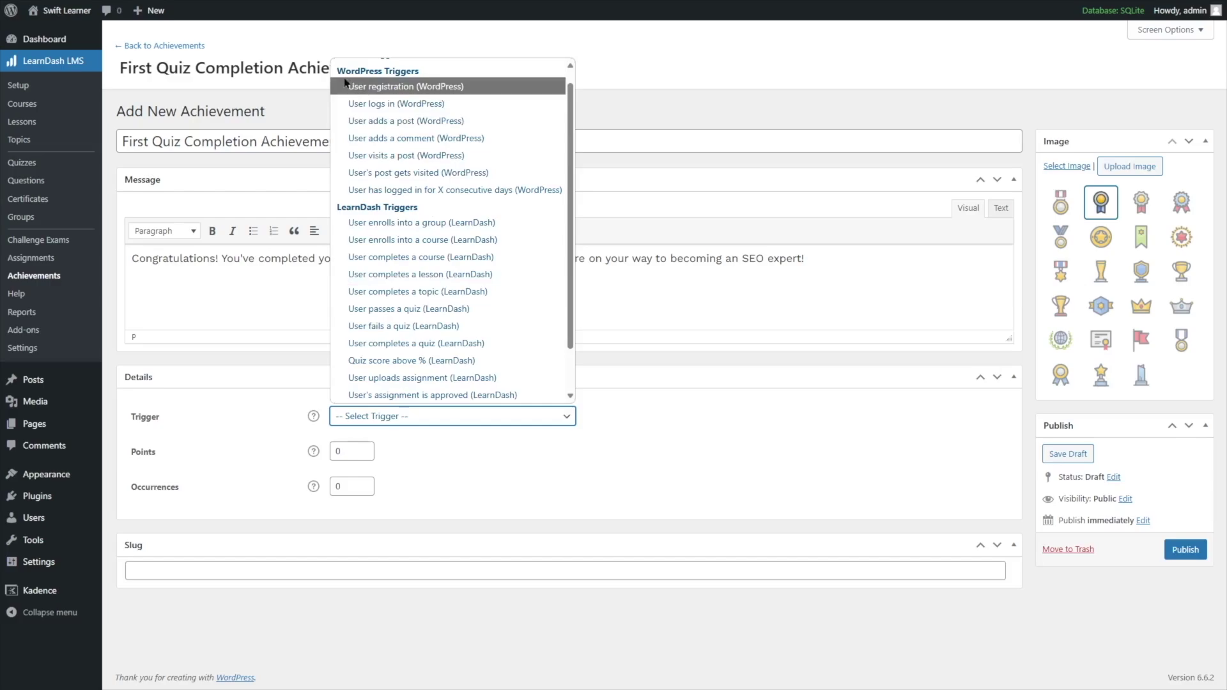
scroll(407, 66, "up", 1)
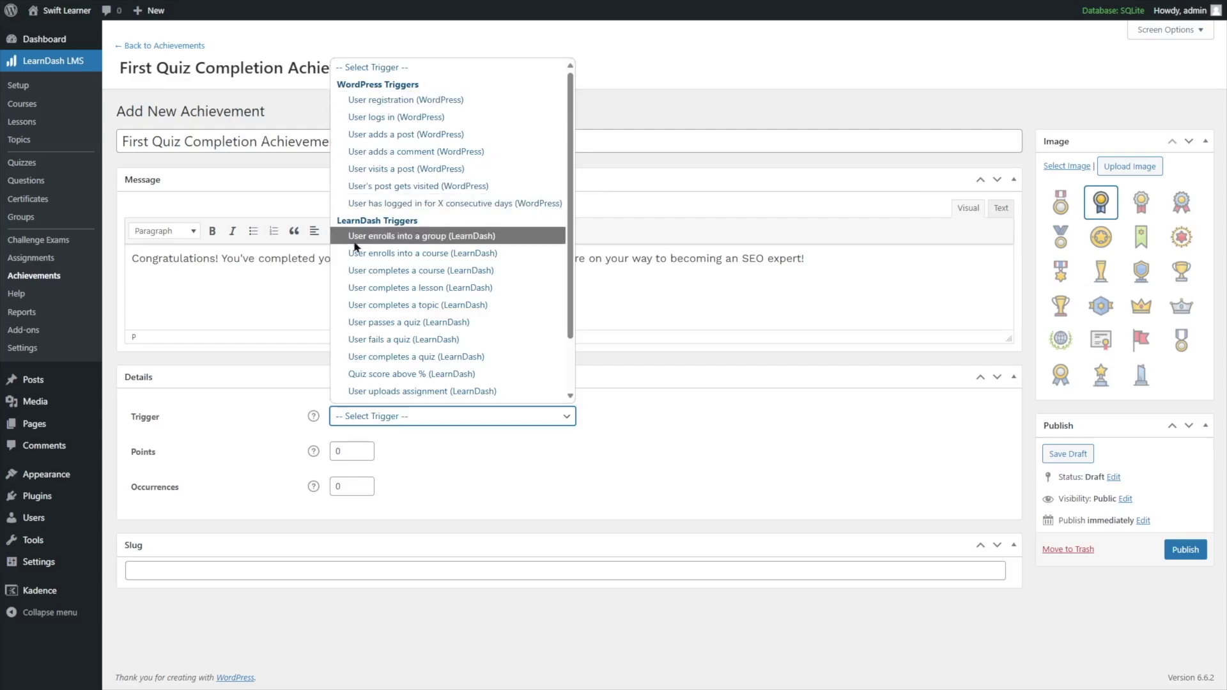
scroll(362, 253, "down", 1)
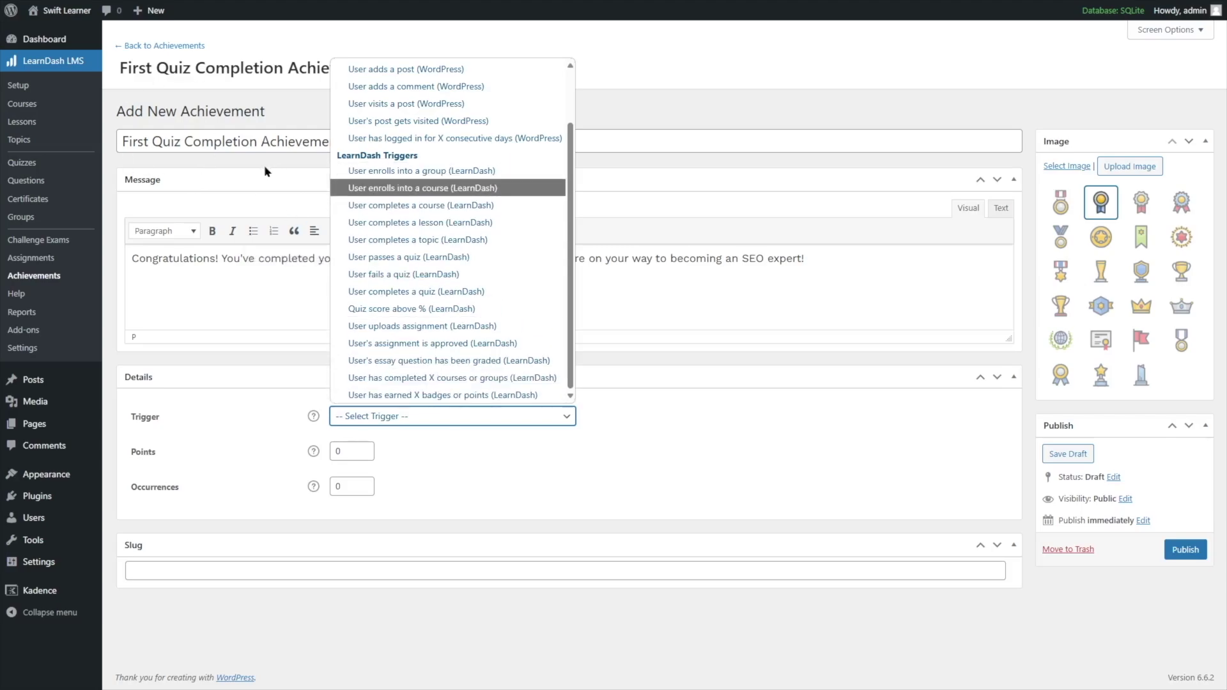
key("Up")
key("Down")
key("Down")
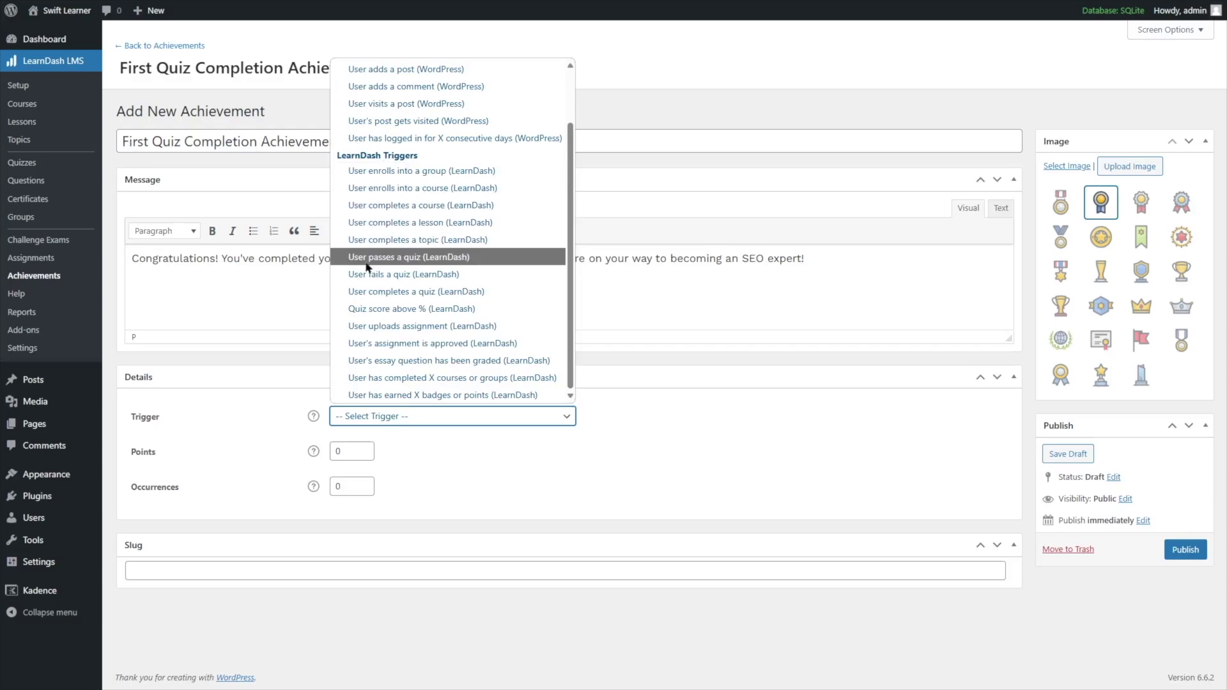
left_click(389, 258)
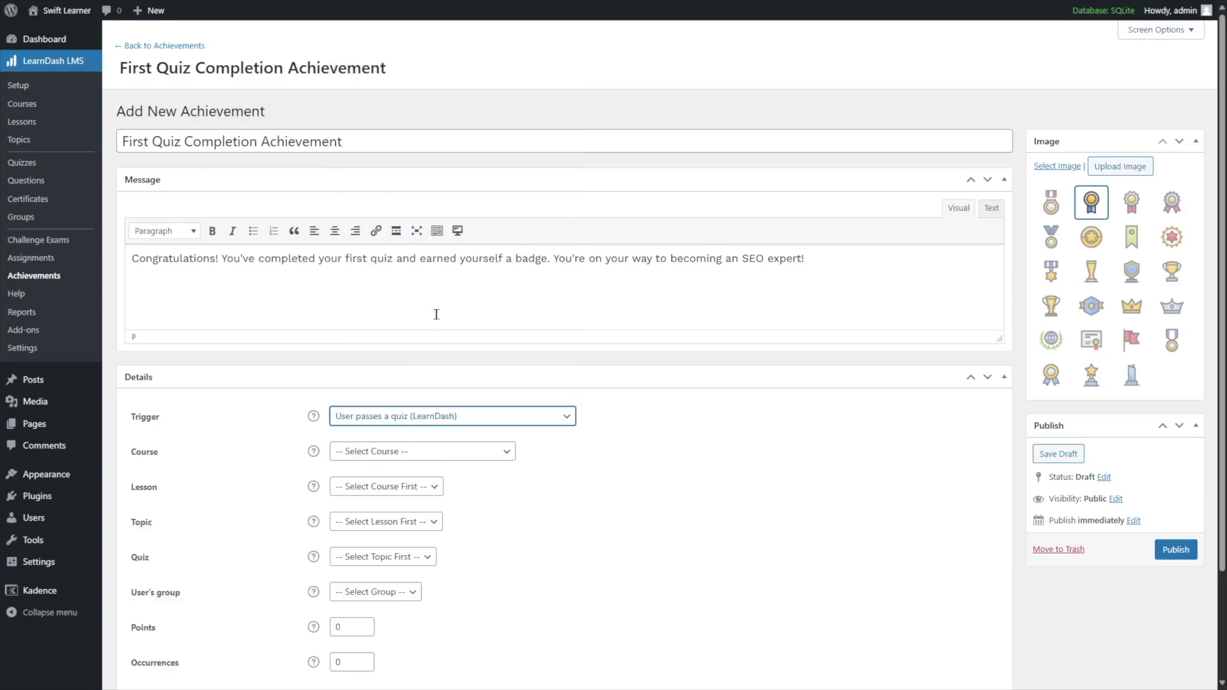
- Target course Building an SEO Foundation, lesson Intro, All Topics, quiz Intro Topic Quiz
scroll(433, 415, "down", 1)
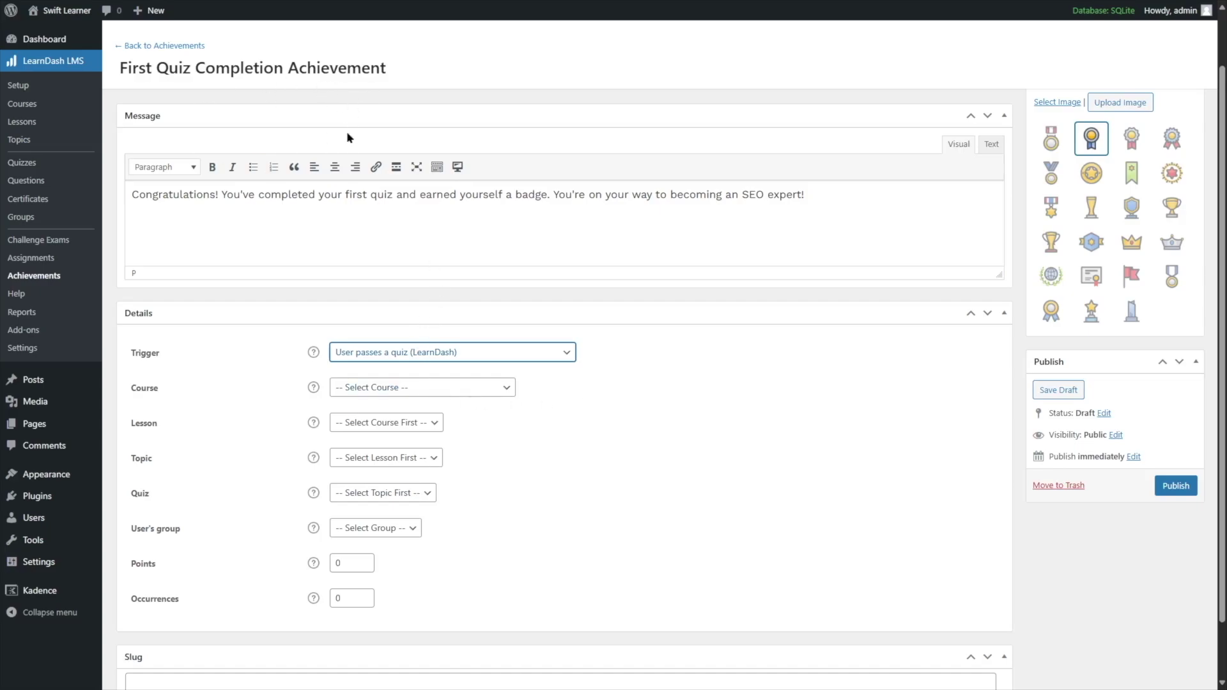
left_click(410, 386)
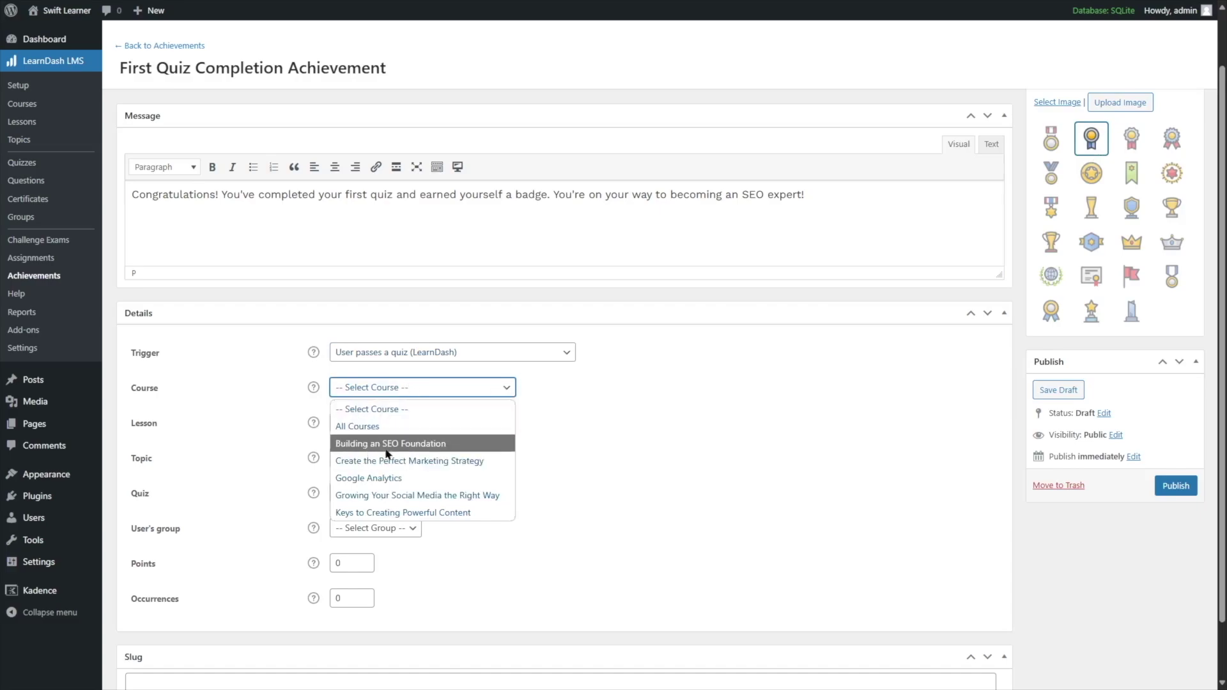
left_click(424, 448)
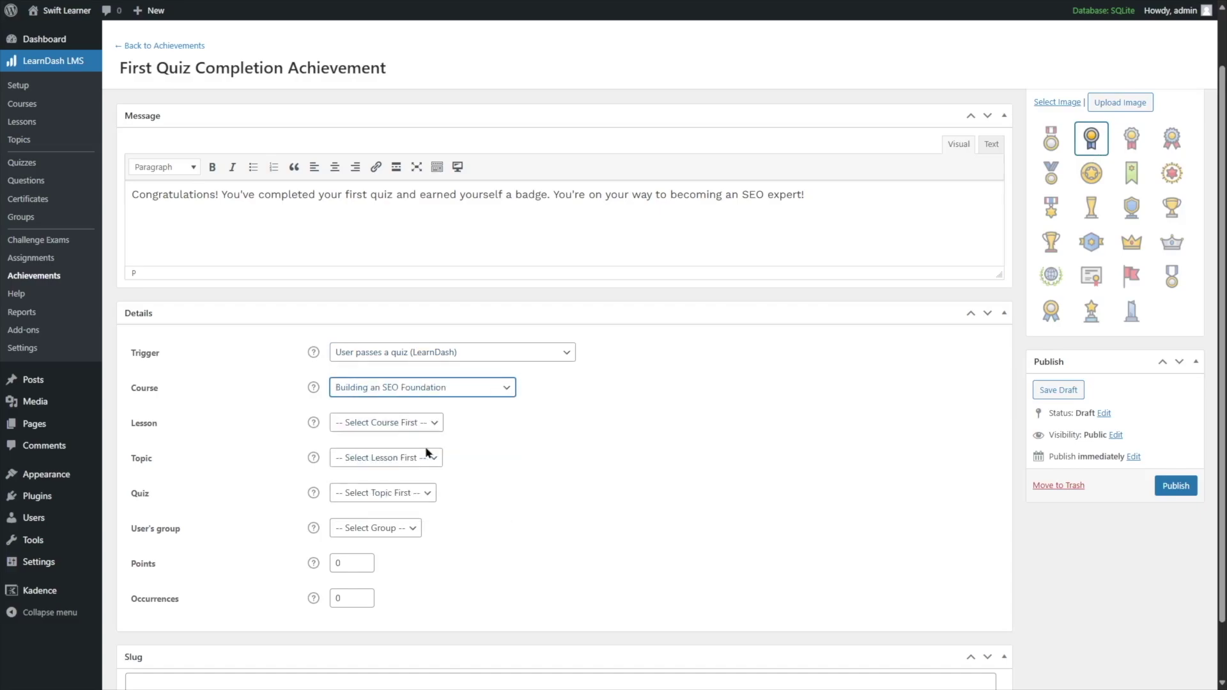
left_click(356, 425)
left_click(356, 481)
left_click(429, 459)
left_click(361, 501)
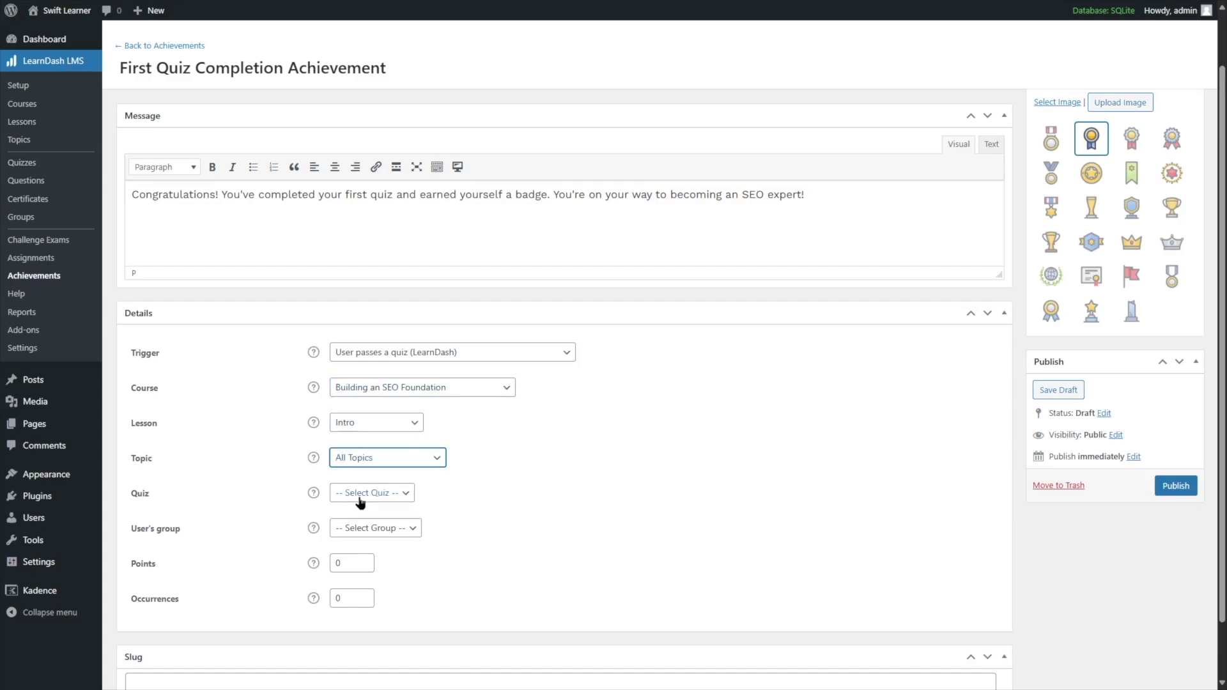
left_click(397, 495)
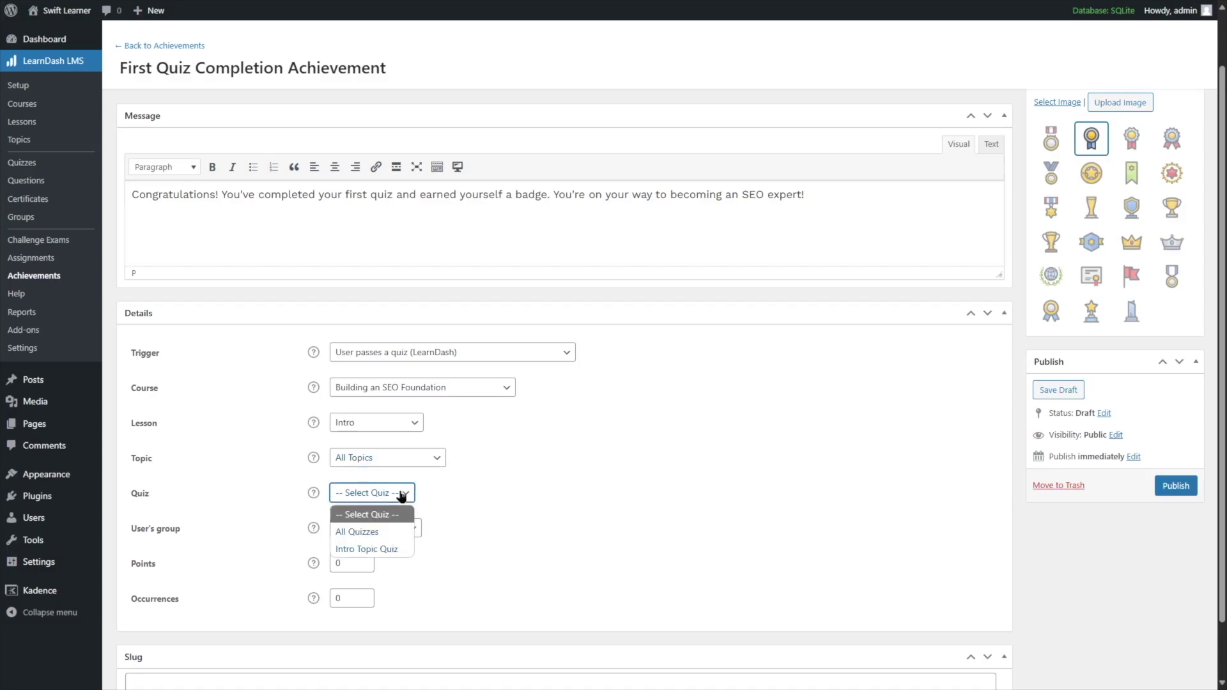
left_click(341, 551)
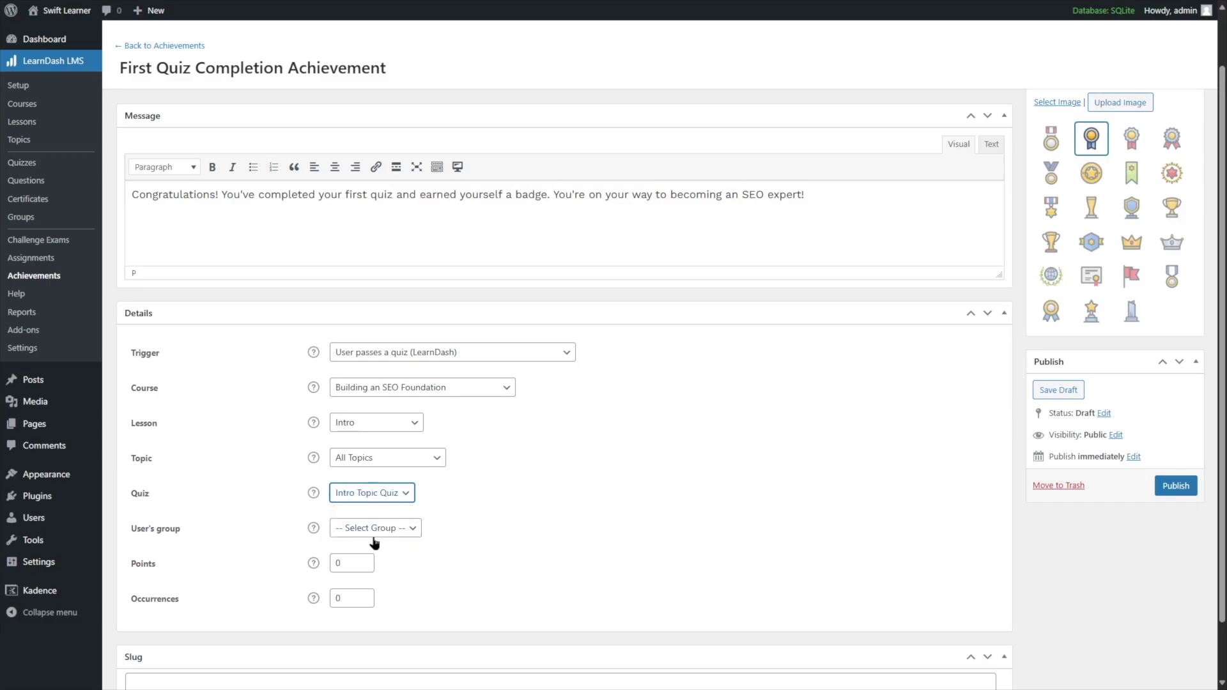
left_click(374, 536)
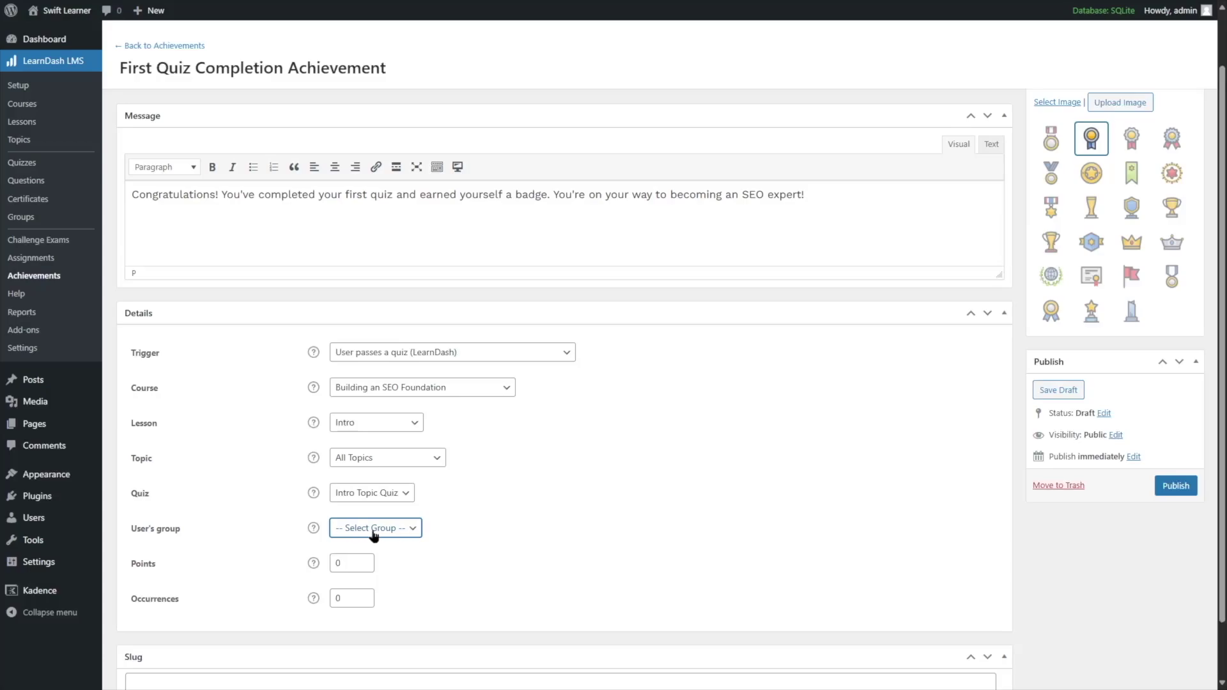
- Leave the user group unset and award 50 points
left_click(413, 533)
left_click(553, 524)
double_click(337, 563)
type("50")
left_click(592, 501)
- Keep Occurrences at 0, publish the achievement, and return to the achievements list
scroll(461, 377, "down", 1)
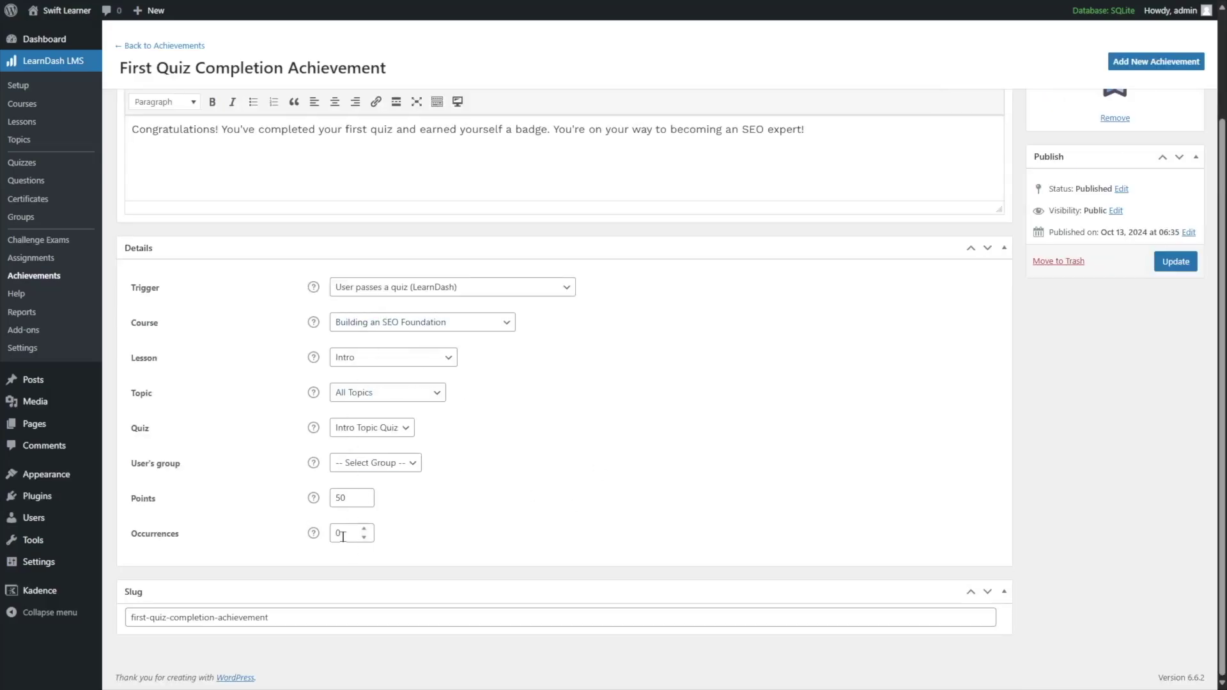
left_click(339, 533)
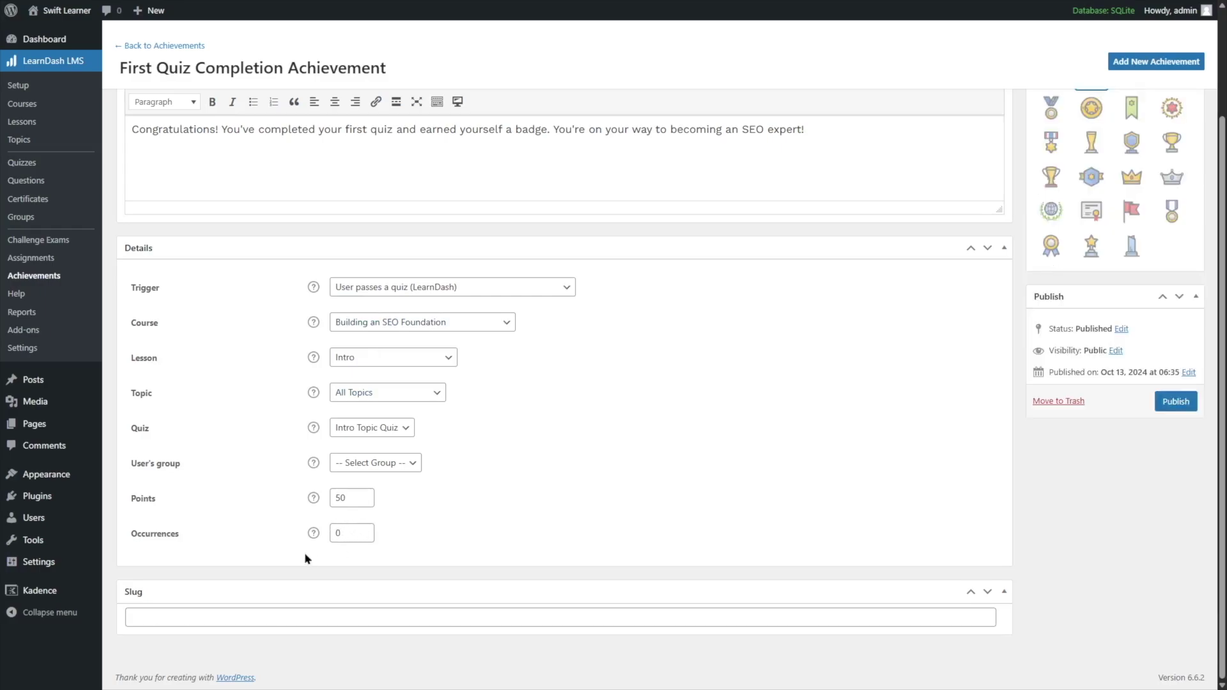
left_click(1174, 407)
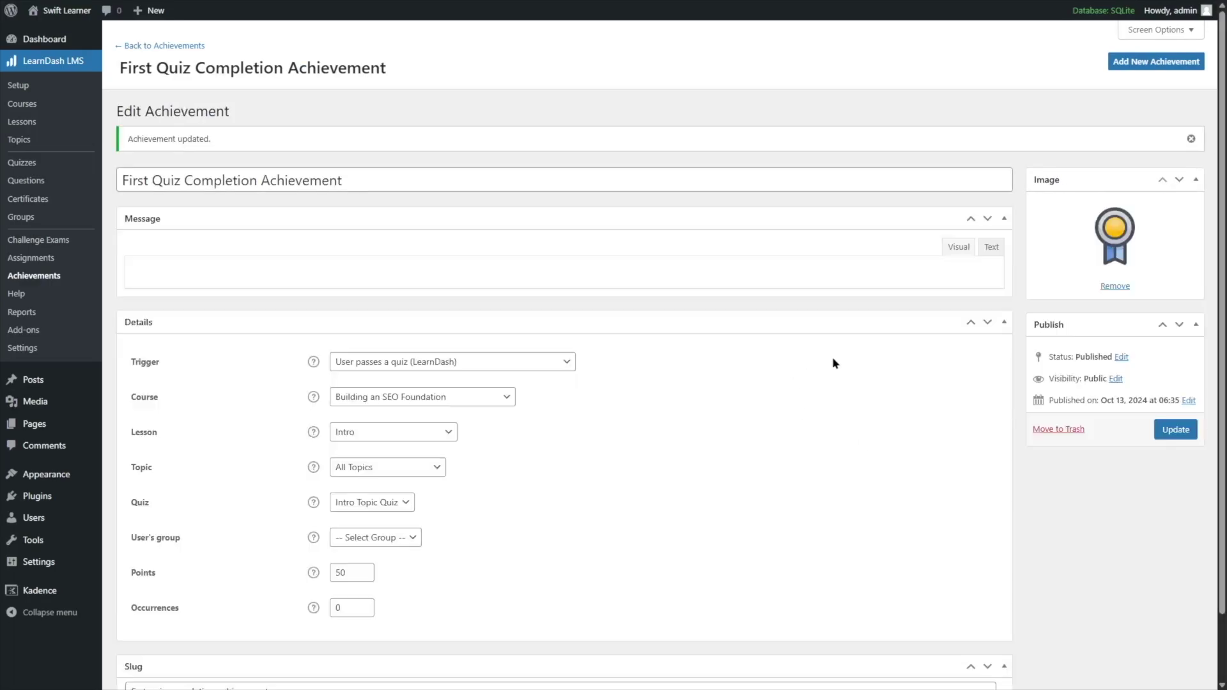
left_click(131, 46)
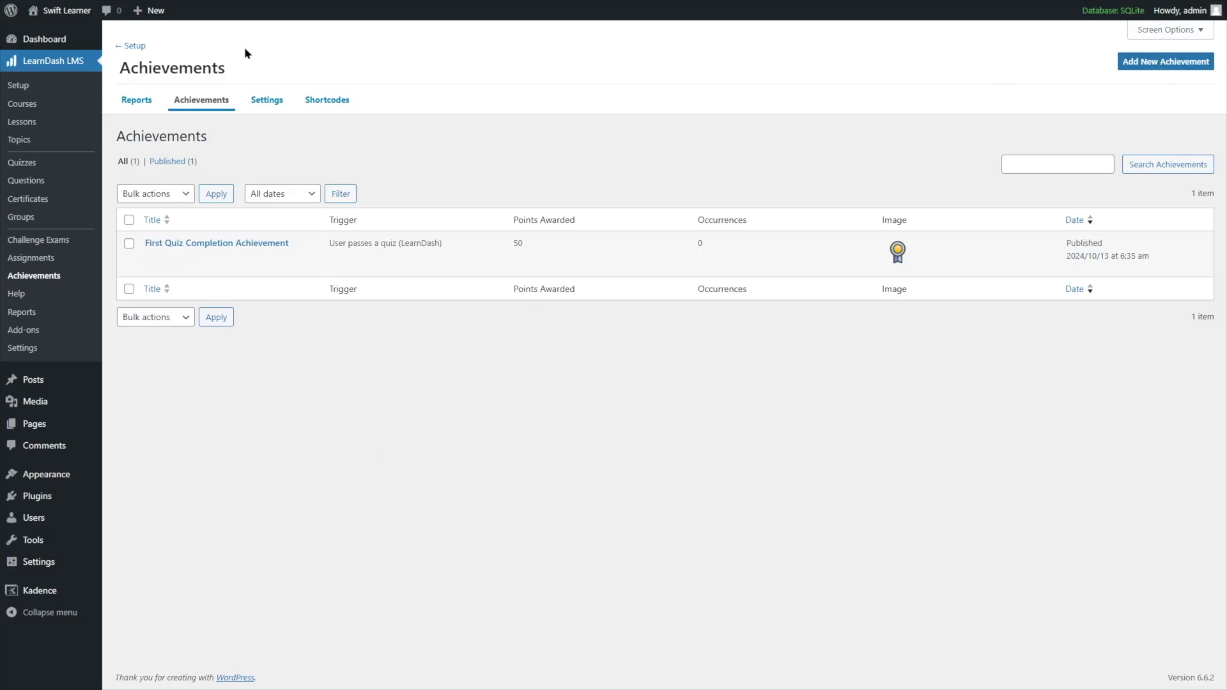
- Set the achievement Popup Time to 5 seconds on the Settings tab
left_click(258, 106)
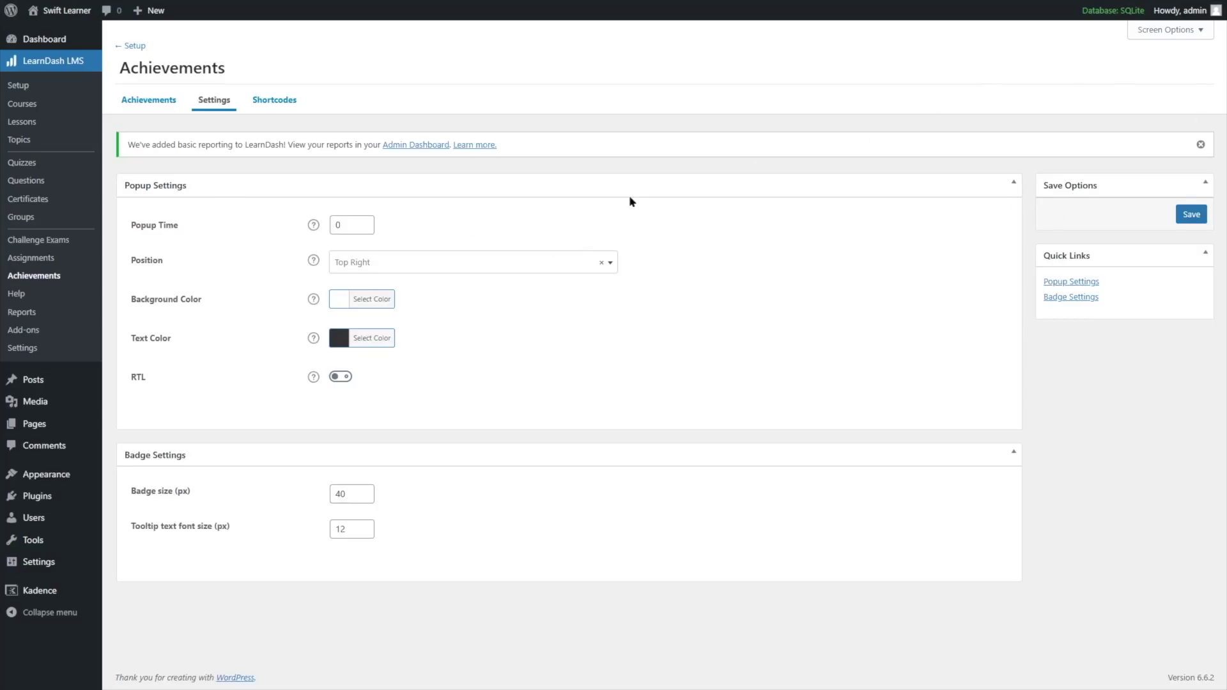
left_click_drag(345, 228, 332, 229)
left_click(342, 226)
left_click_drag(345, 225, 327, 230)
type("5")
- Keep the popup position at Top Right with RTL off, and save the settings
left_click(458, 260)
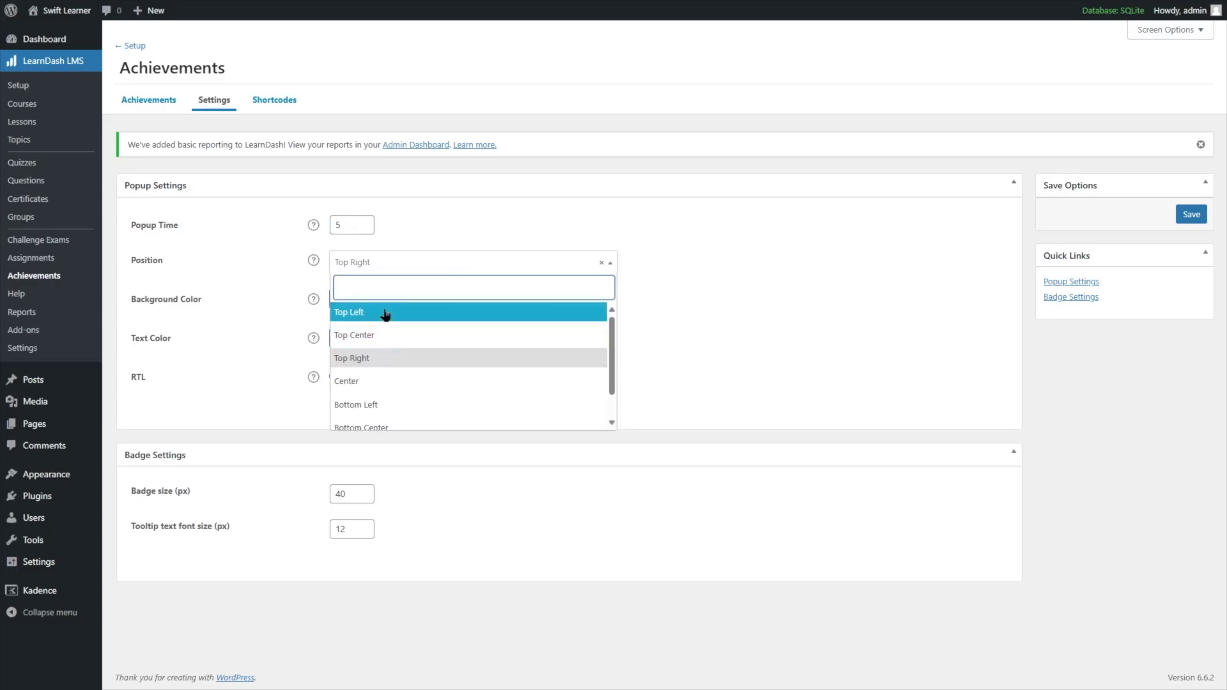
left_click(383, 360)
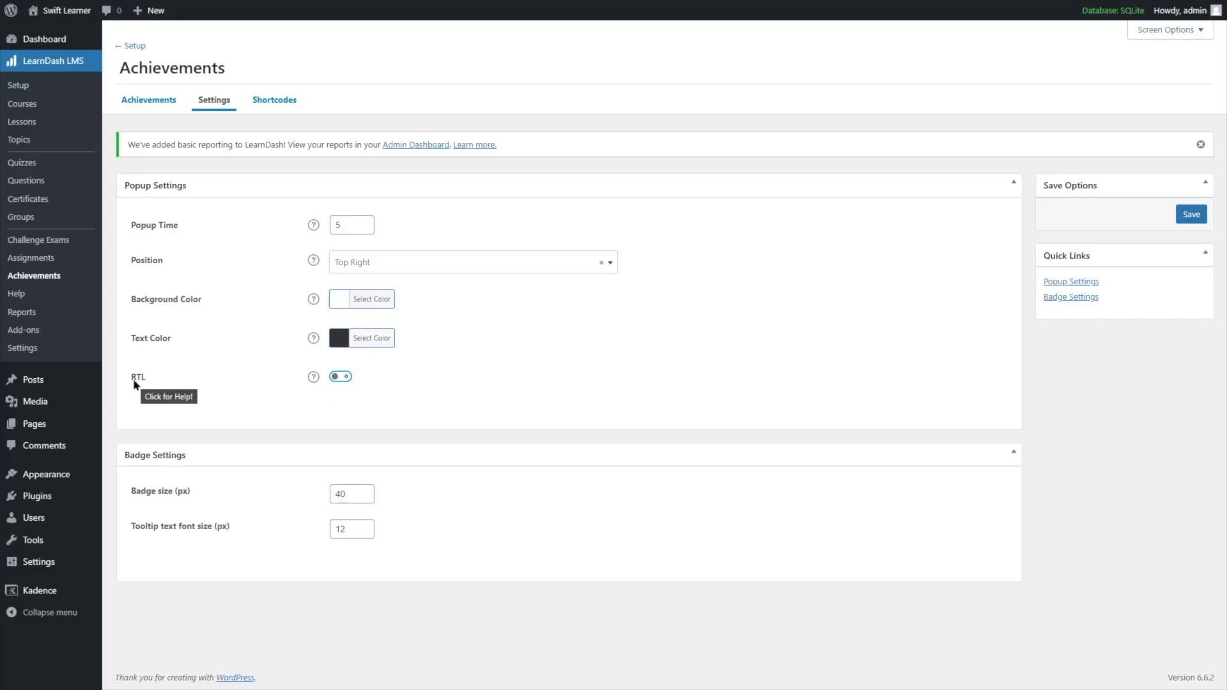
left_click(339, 377)
left_click(342, 378)
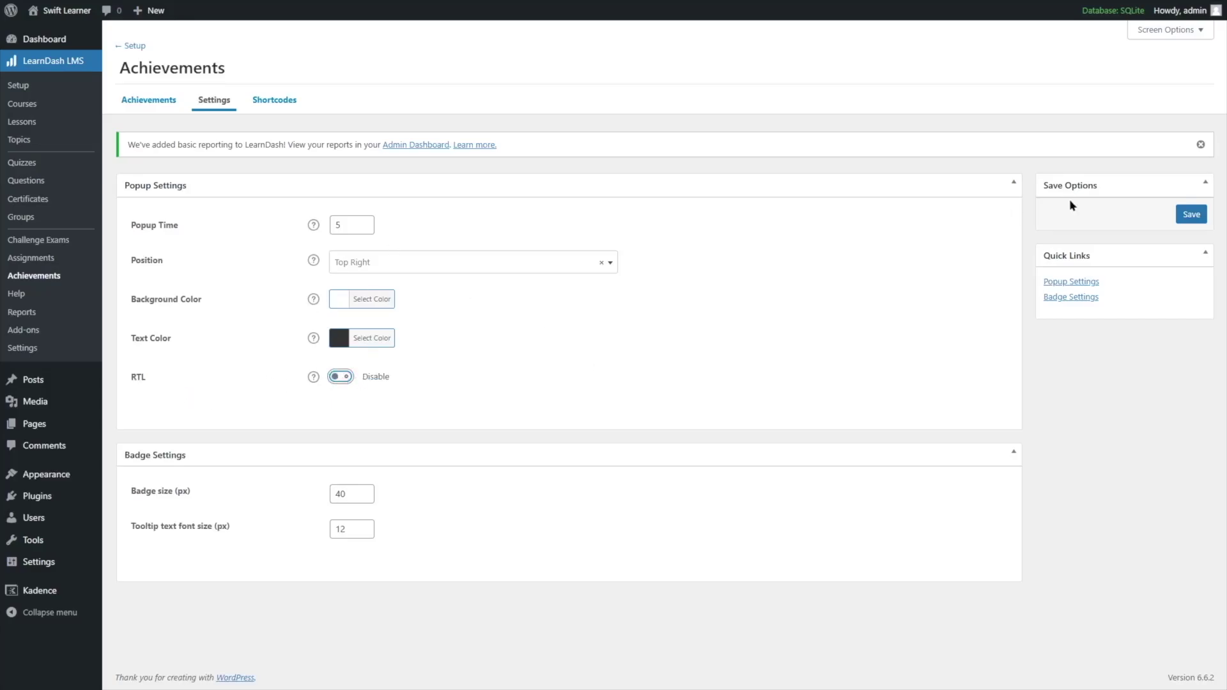
left_click(207, 526)
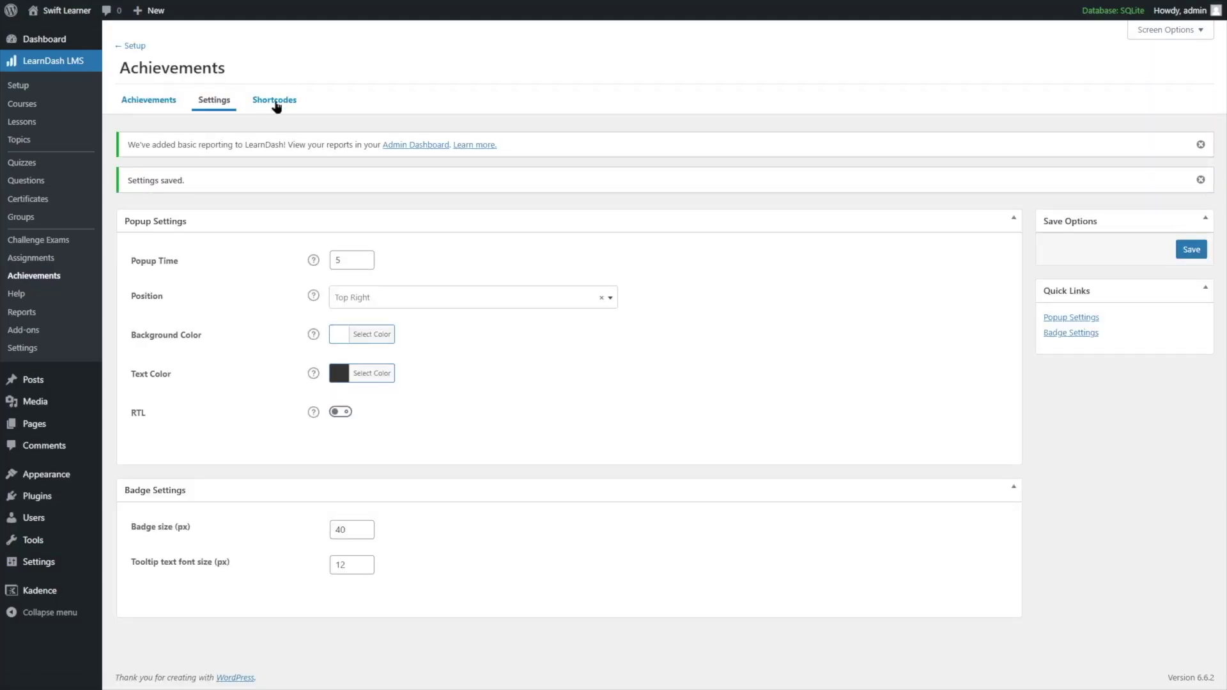
- Review the achievements shortcodes, then visit the live site
left_click(276, 104)
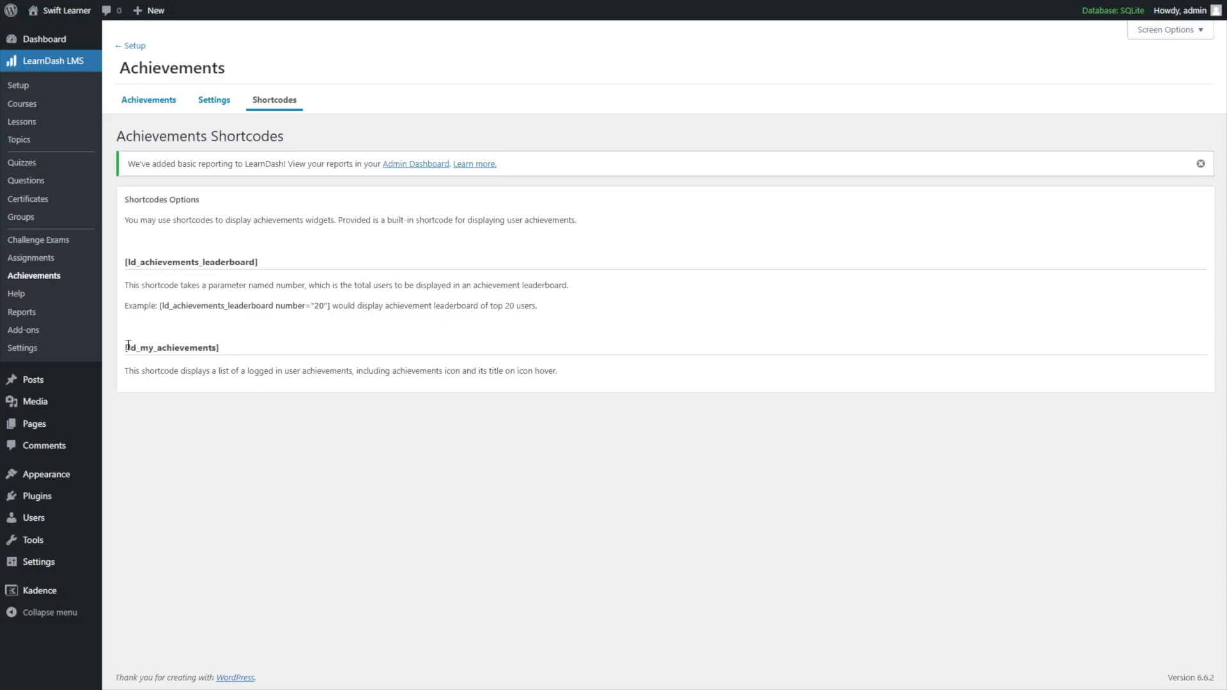
left_click(55, 39)
left_click(56, 38)
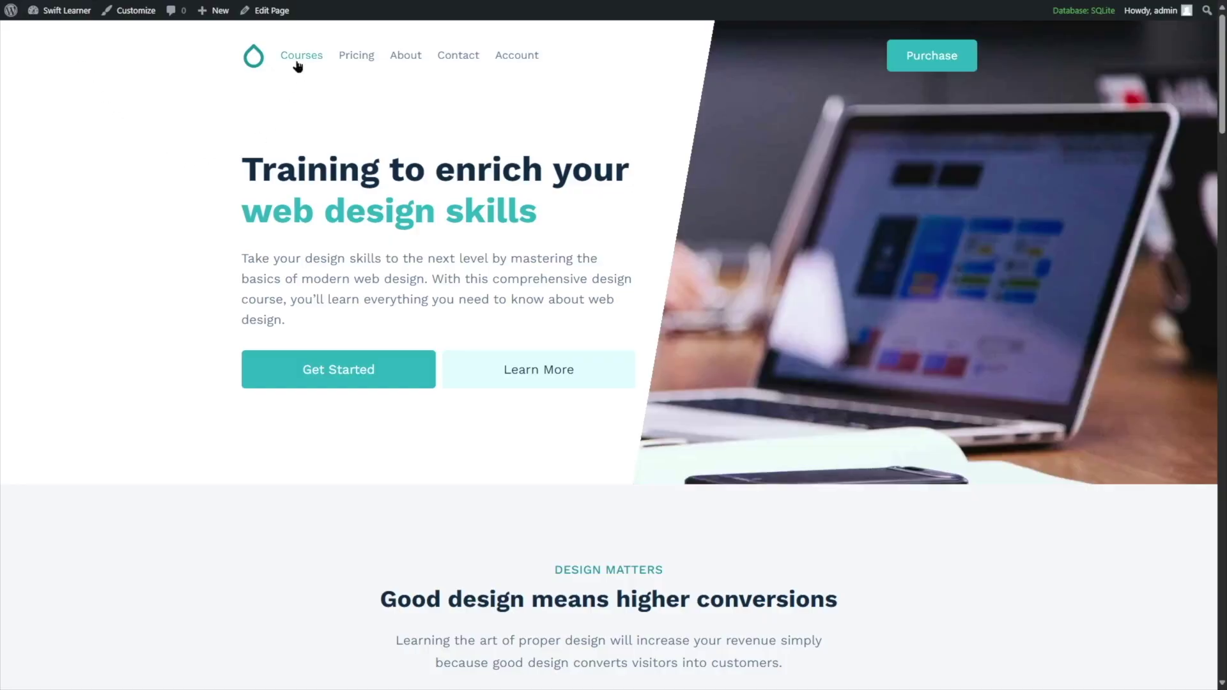
- Go to the Intro Topic Quiz in the Building an SEO Foundation course's Intro lesson
left_click(298, 66)
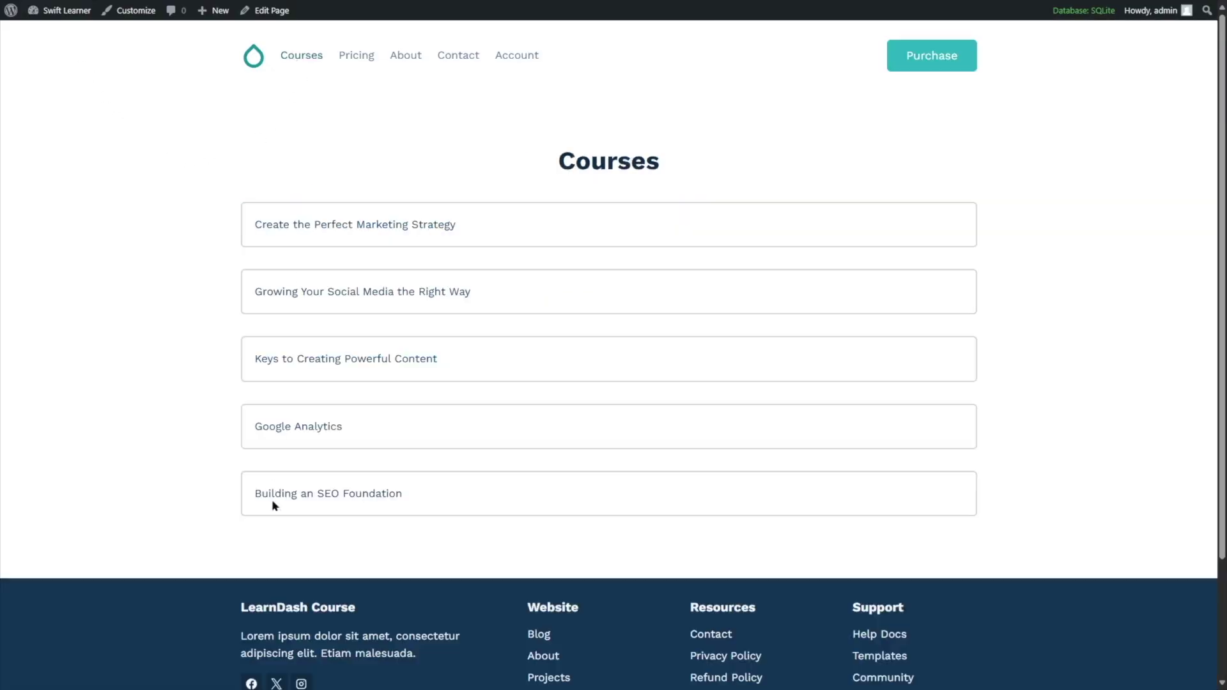
left_click(327, 507)
scroll(326, 507, "down", 7)
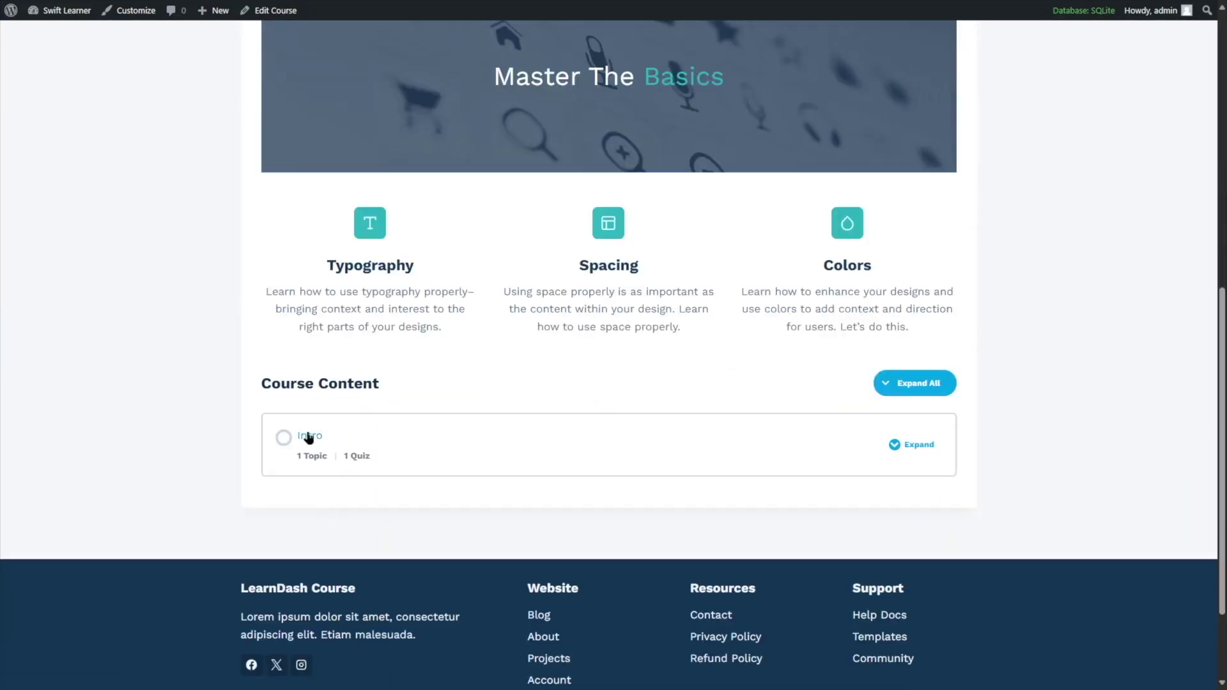
left_click(313, 455)
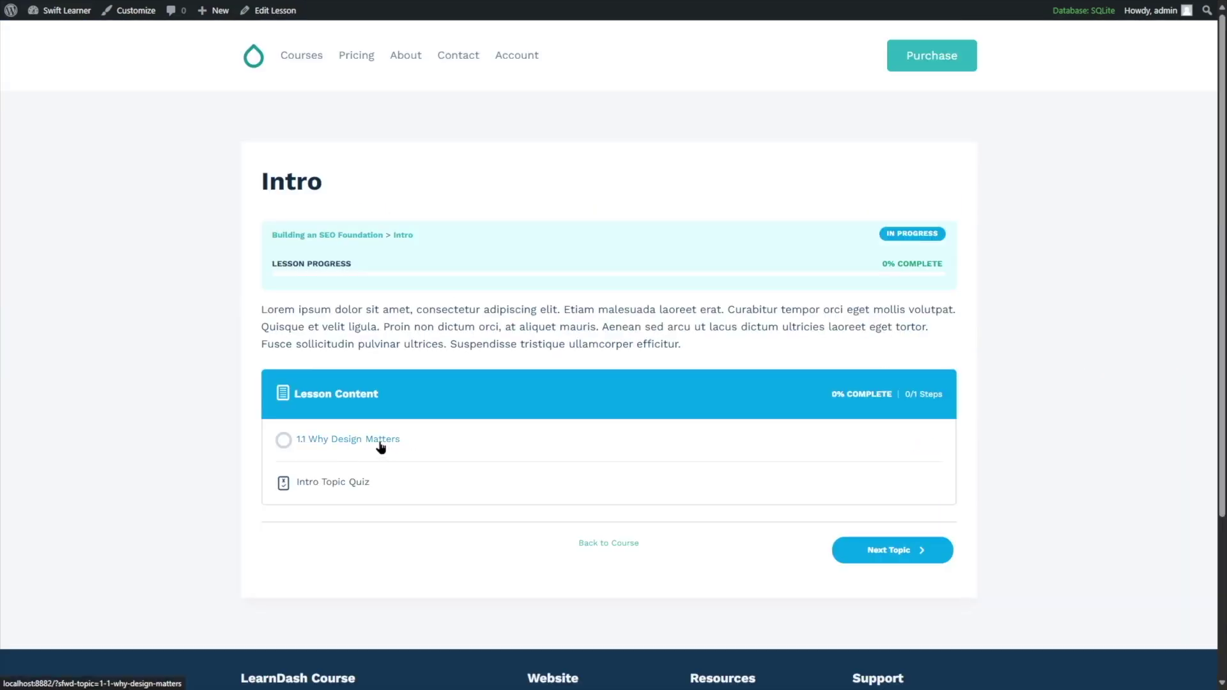
left_click(349, 485)
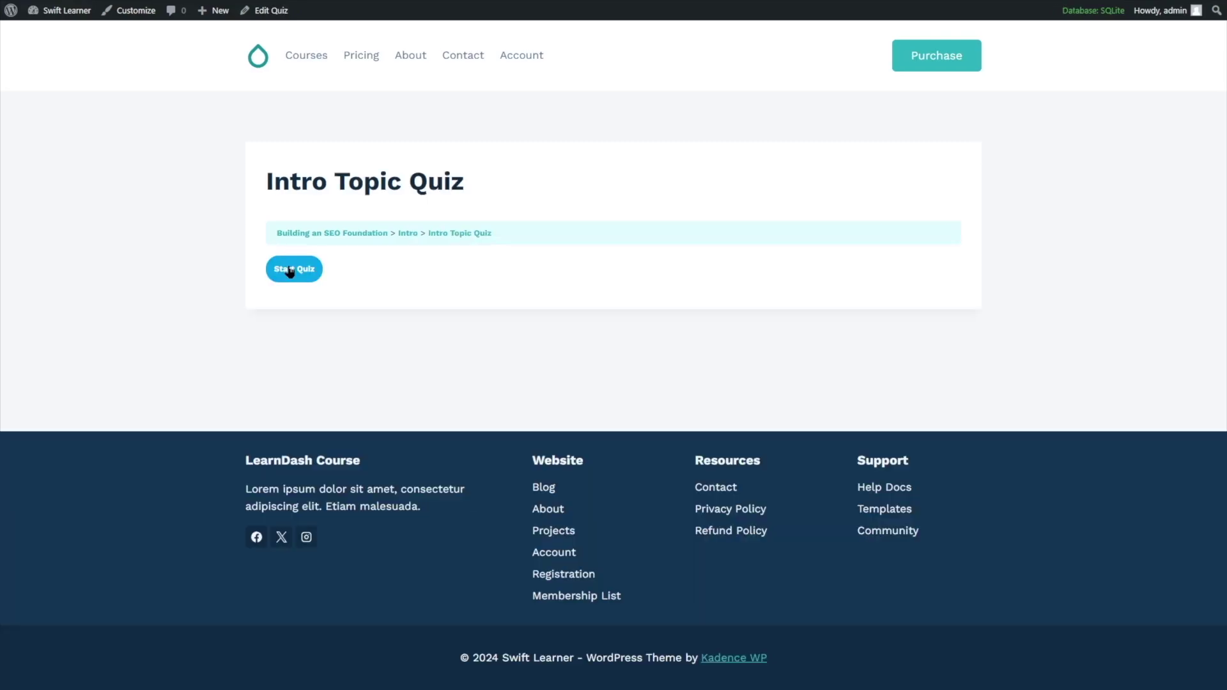
- Pass the quiz with Backlinks and Search Engine Optimization, then dismiss the achievement popup
left_click(291, 269)
left_click(344, 371)
left_click(937, 522)
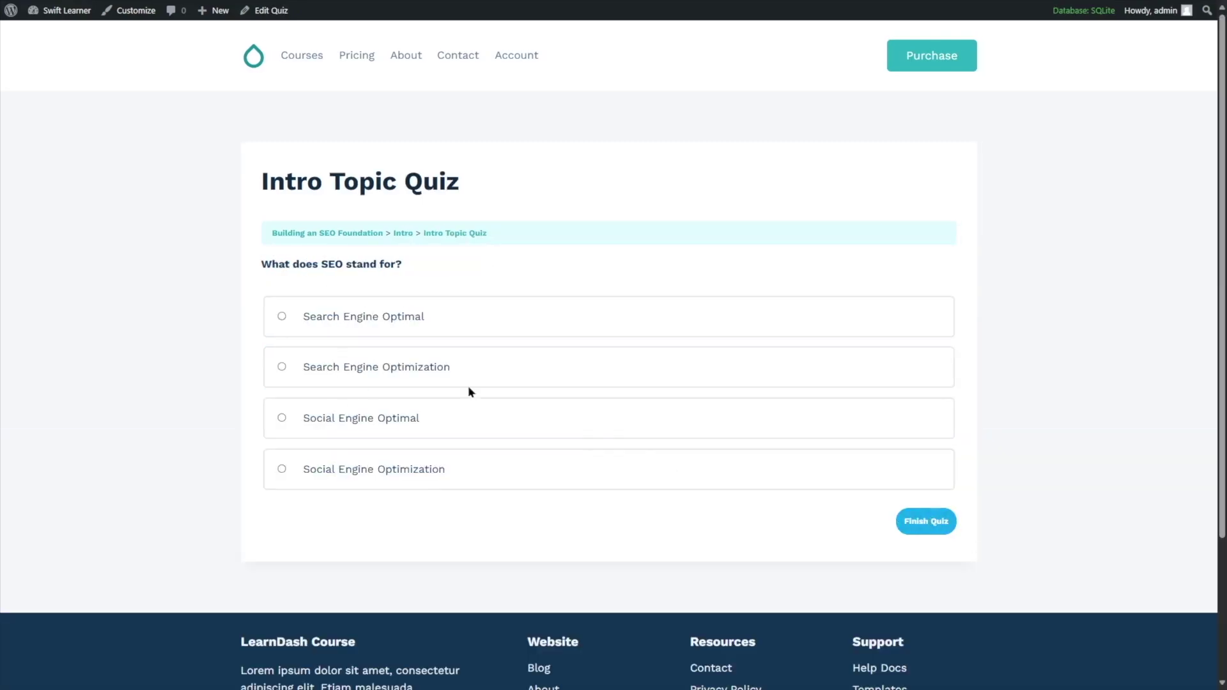
left_click(351, 369)
left_click(914, 523)
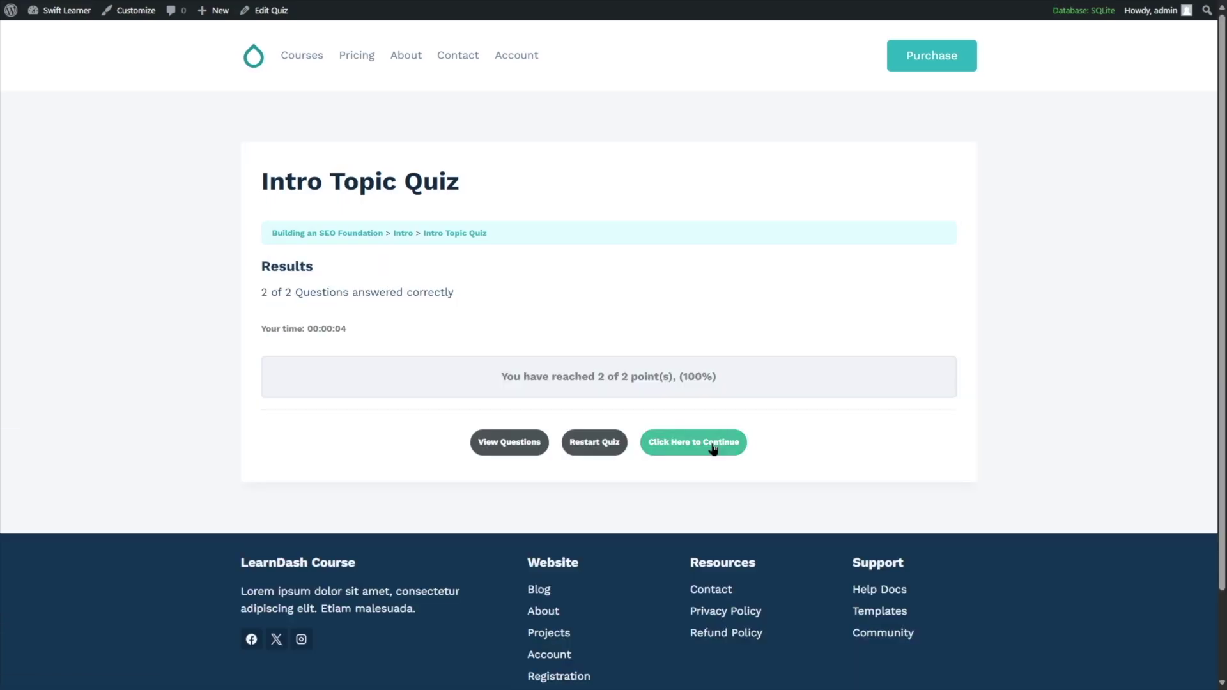
left_click(713, 449)
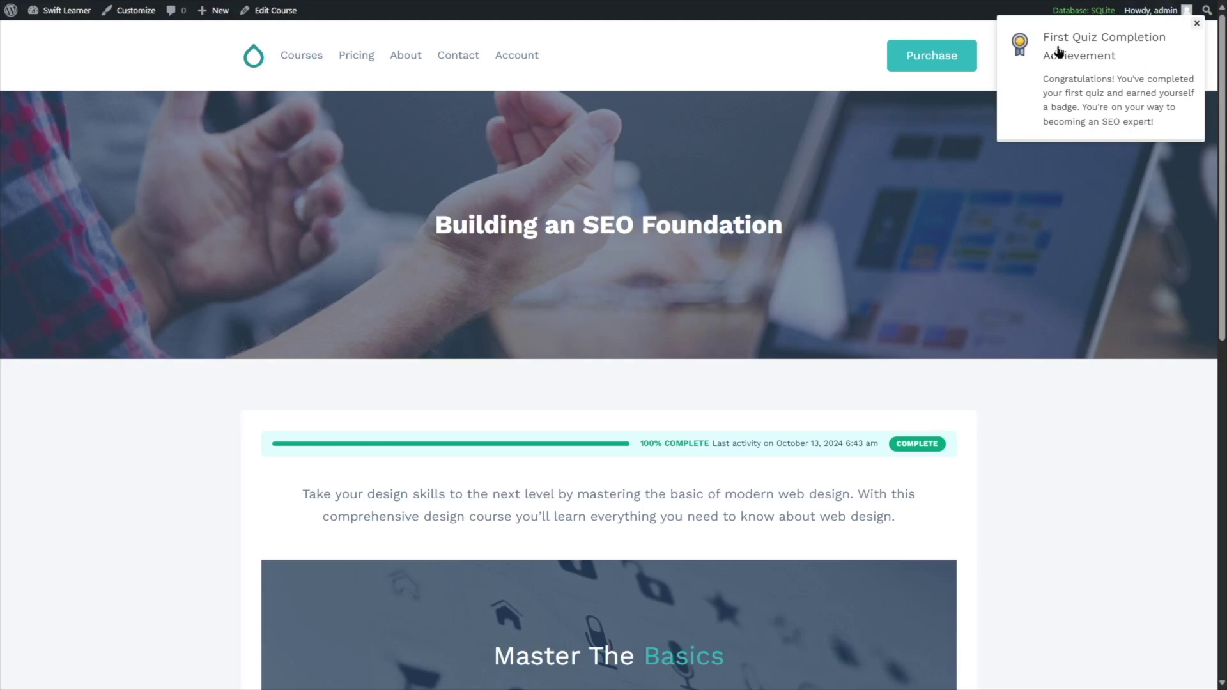
left_click(1197, 23)
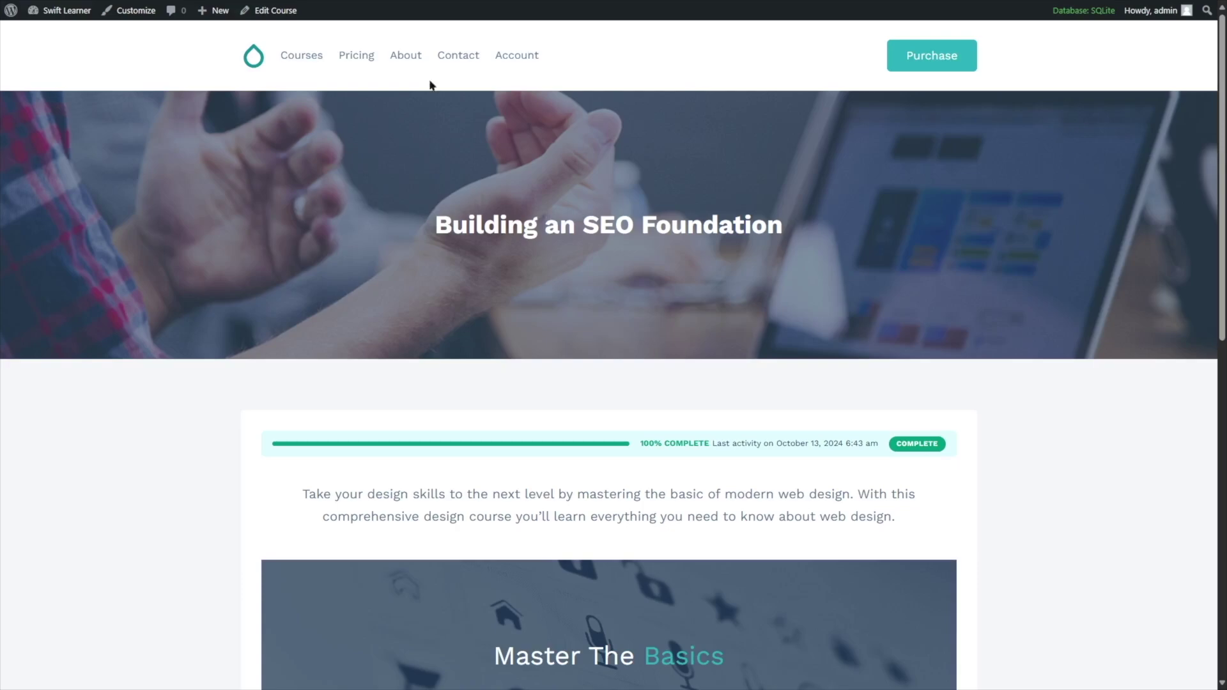
- Review the Account page's courses and 0 points, then open the page in the editor
left_click(518, 58)
scroll(472, 359, "down", 6)
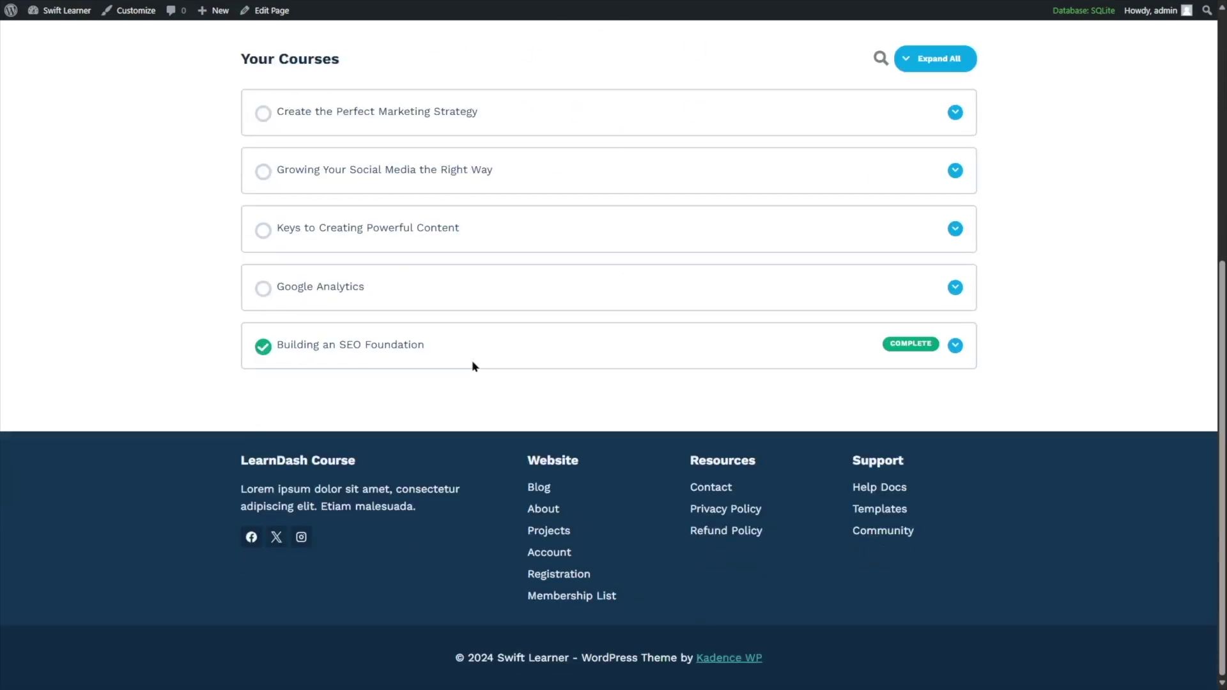
scroll(472, 359, "up", 5)
scroll(1079, 369, "down", 3)
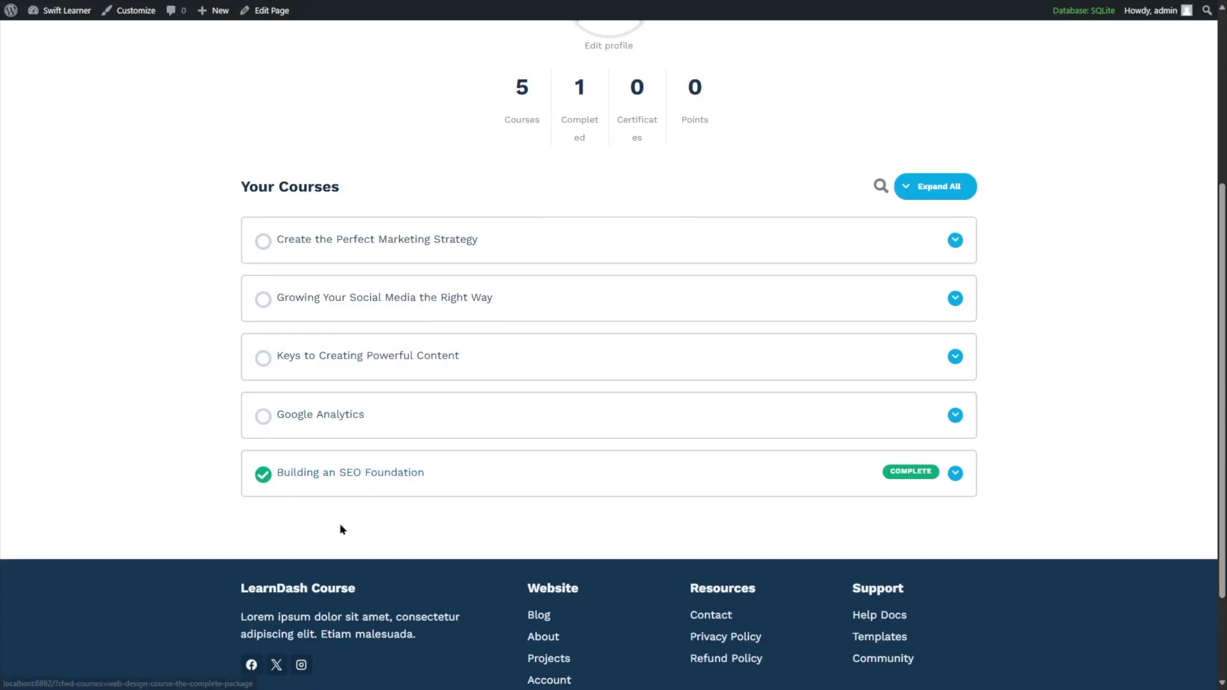
scroll(457, 520, "down", 1)
scroll(448, 517, "up", 5)
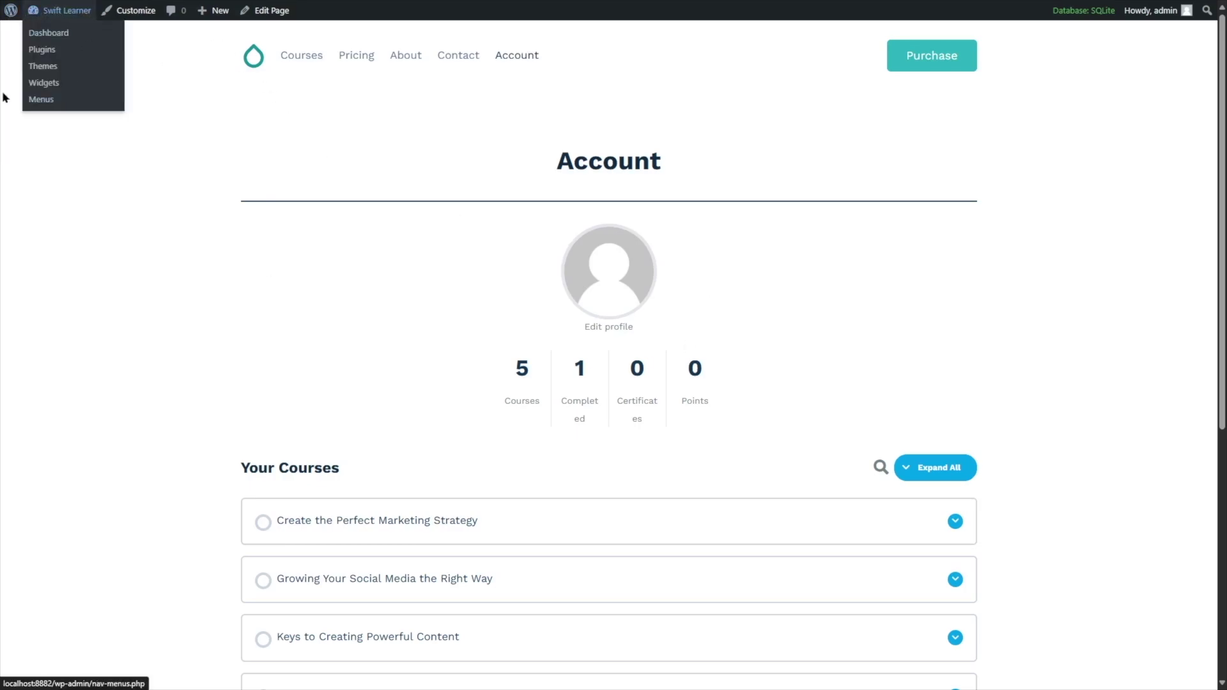
left_click(261, 14)
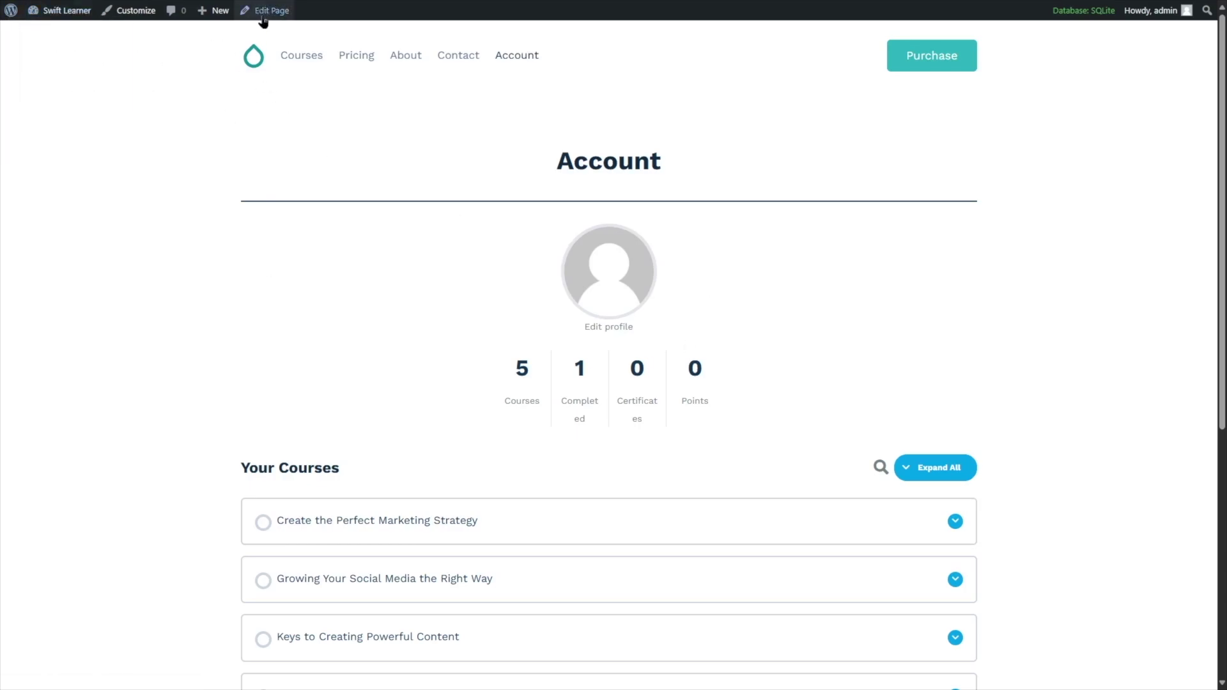
- Insert a LearnDash My Achievements block below the Your Courses section
left_click(216, 172)
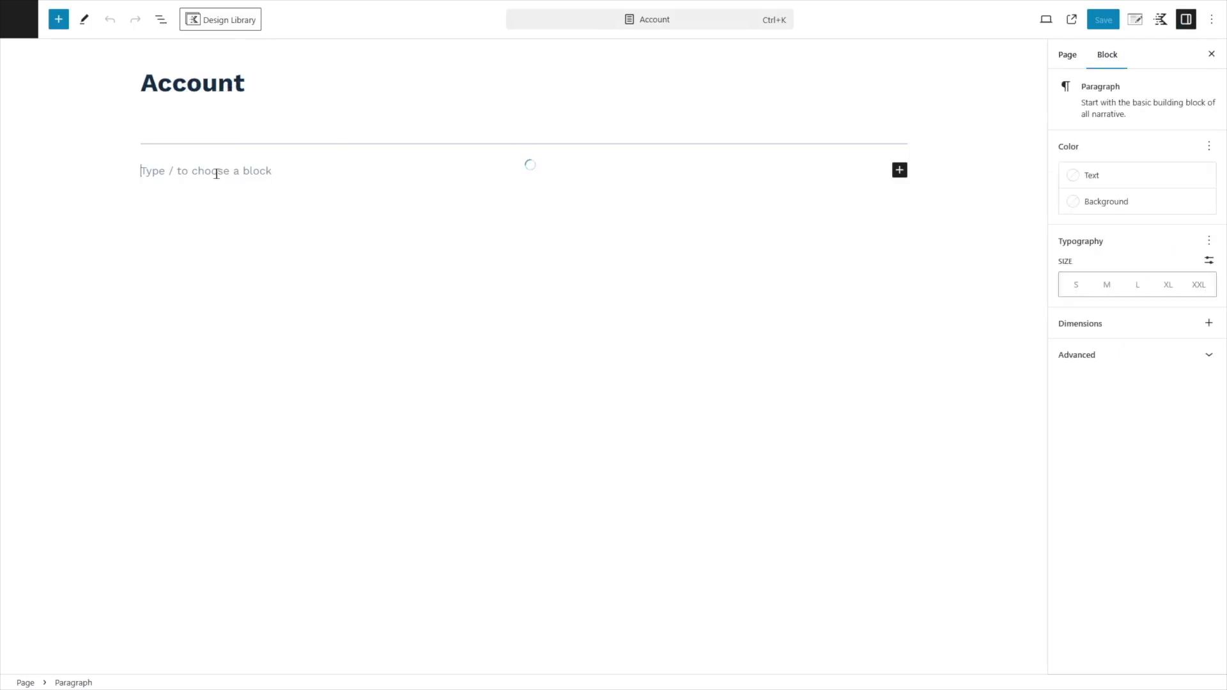
left_click(59, 23)
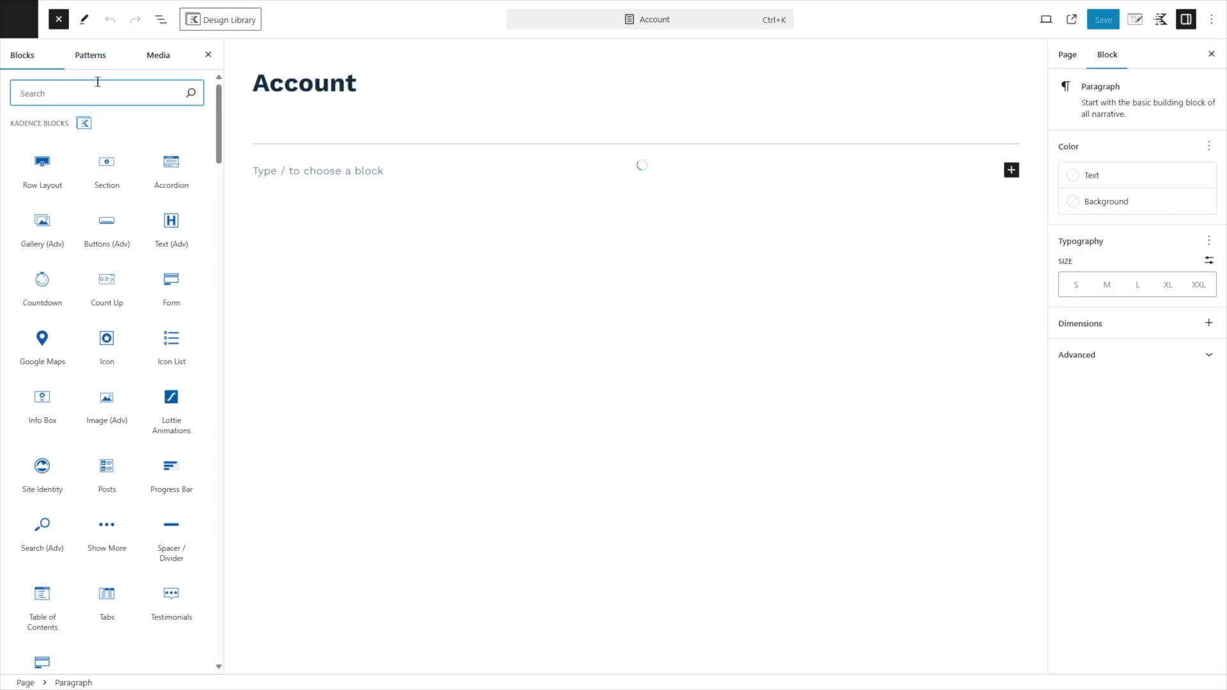
type("learndash my")
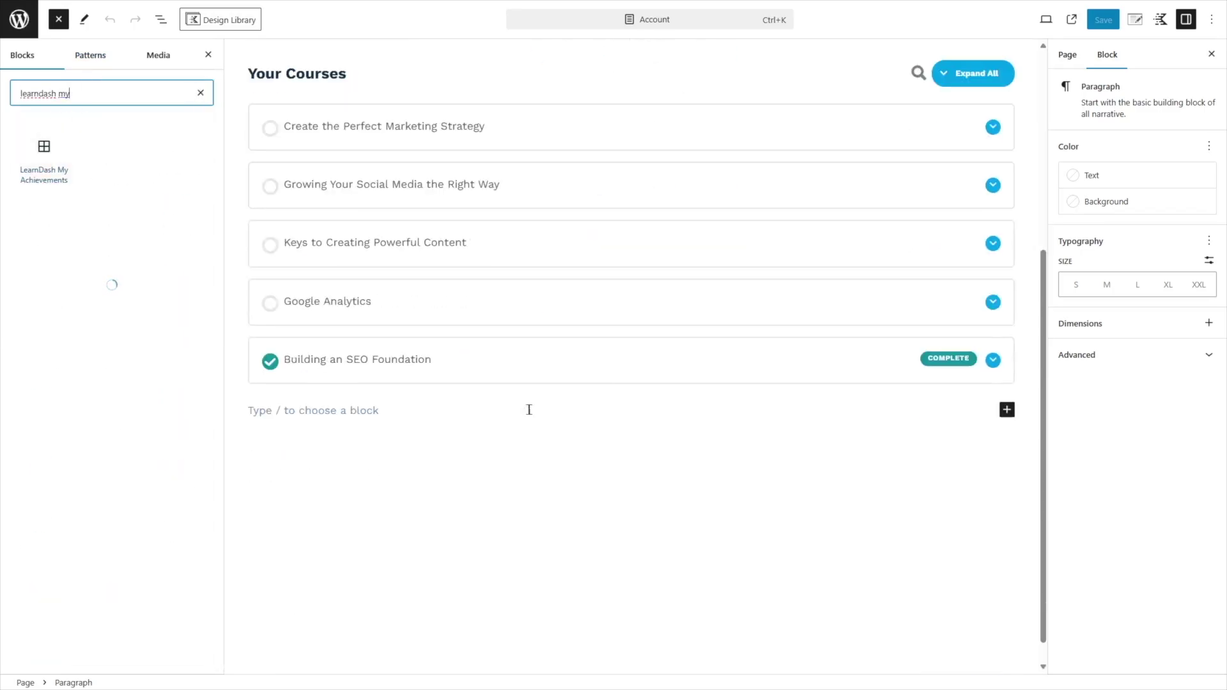
left_click_drag(45, 160, 354, 422)
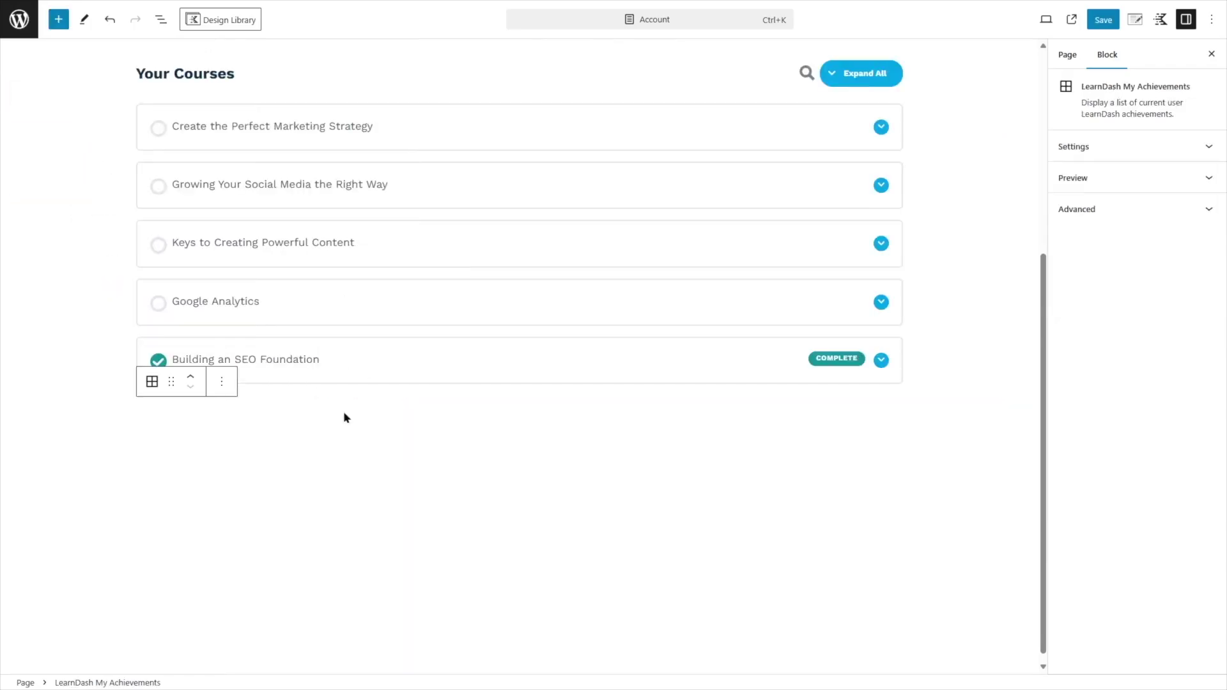
left_click(343, 480)
scroll(313, 441, "up", 2)
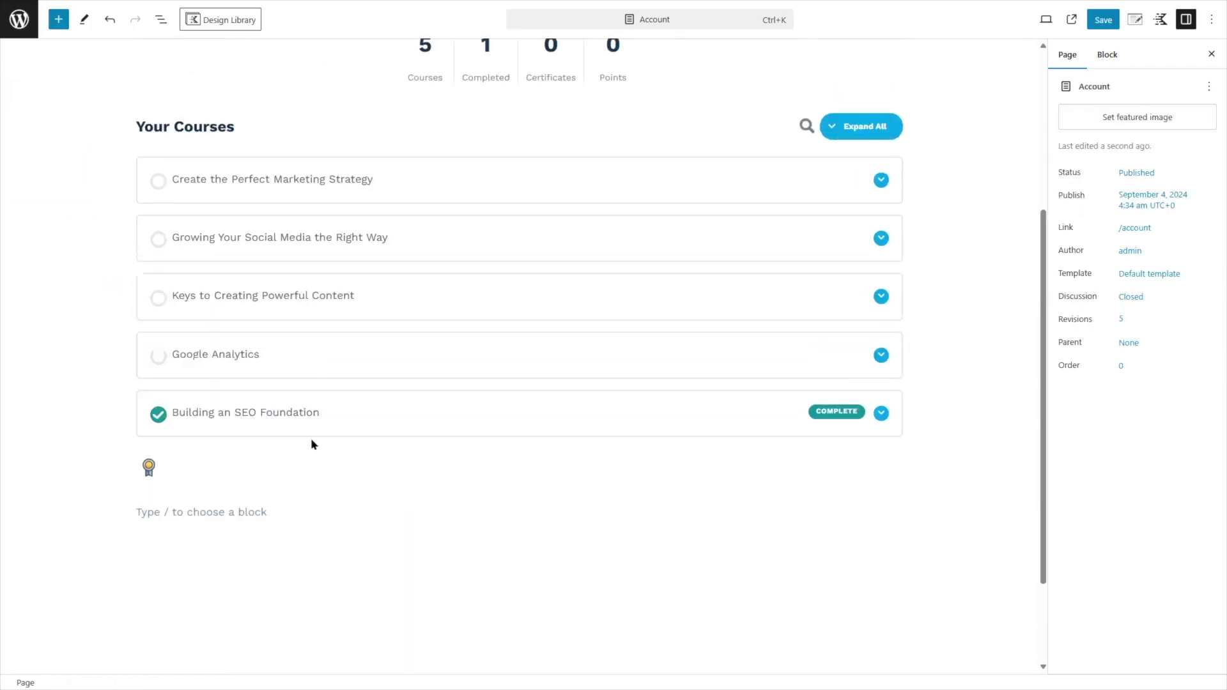
left_click(154, 471)
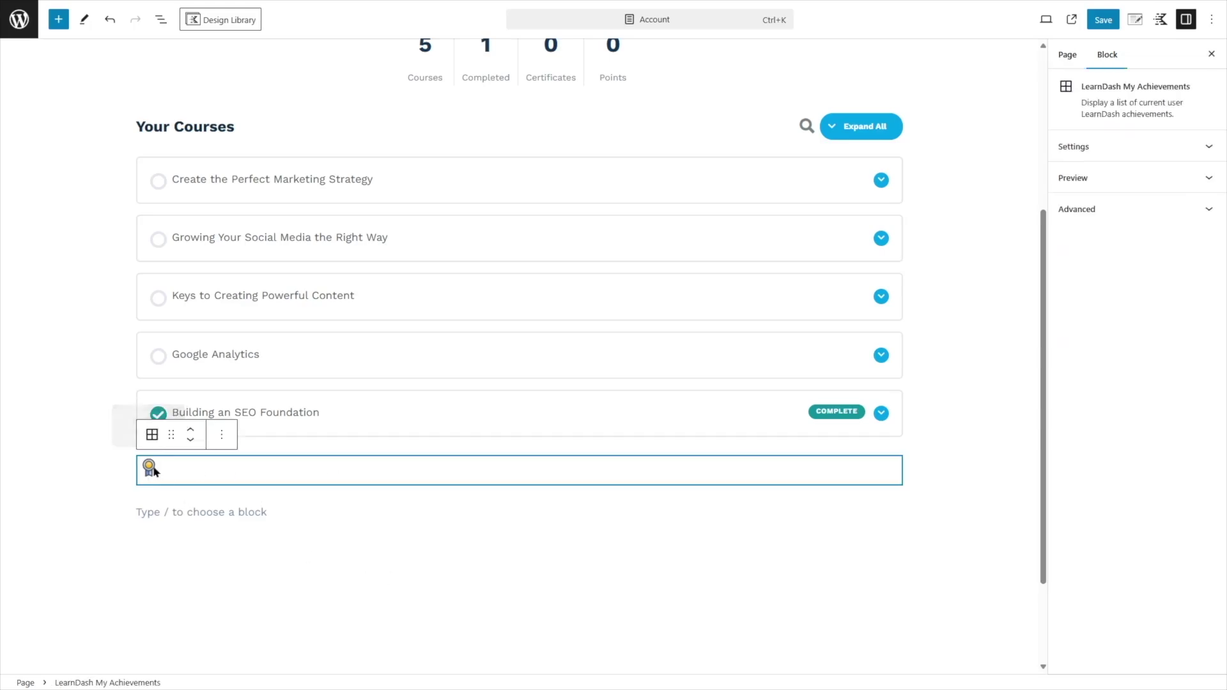
- Enable Show Title and Show Points, with the points position set to After Points
left_click(1194, 152)
left_click(1071, 172)
left_click(1070, 198)
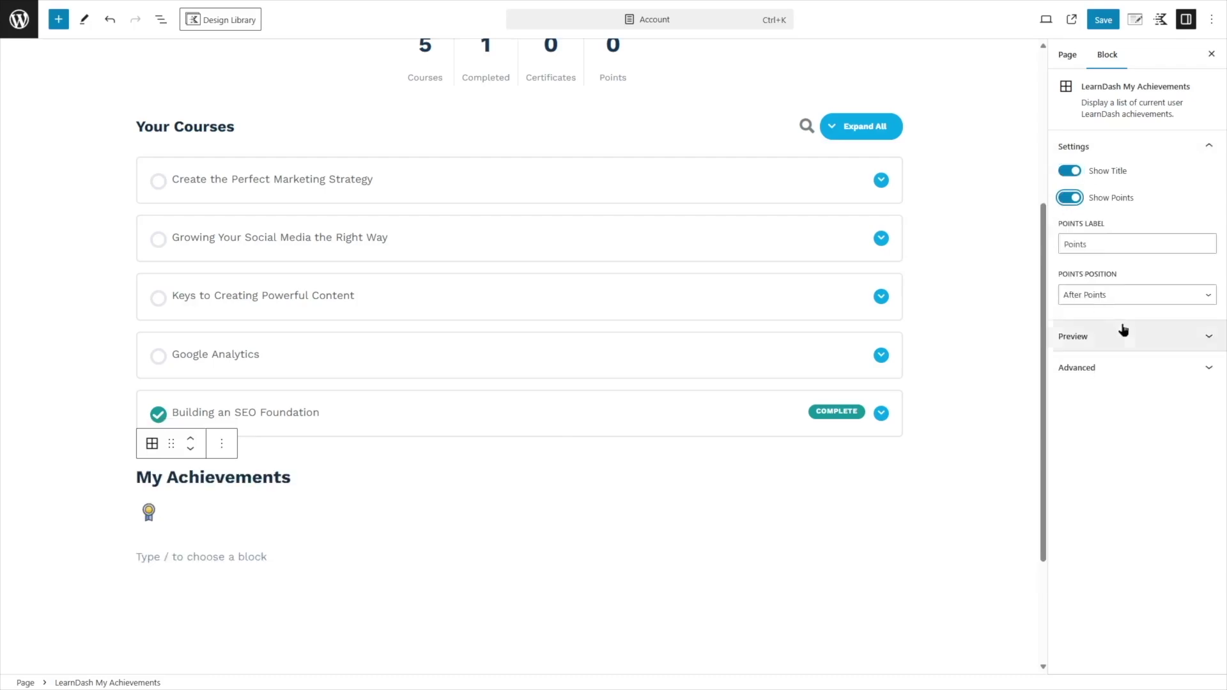
left_click(1127, 242)
double_click(1084, 243)
left_click(1084, 243)
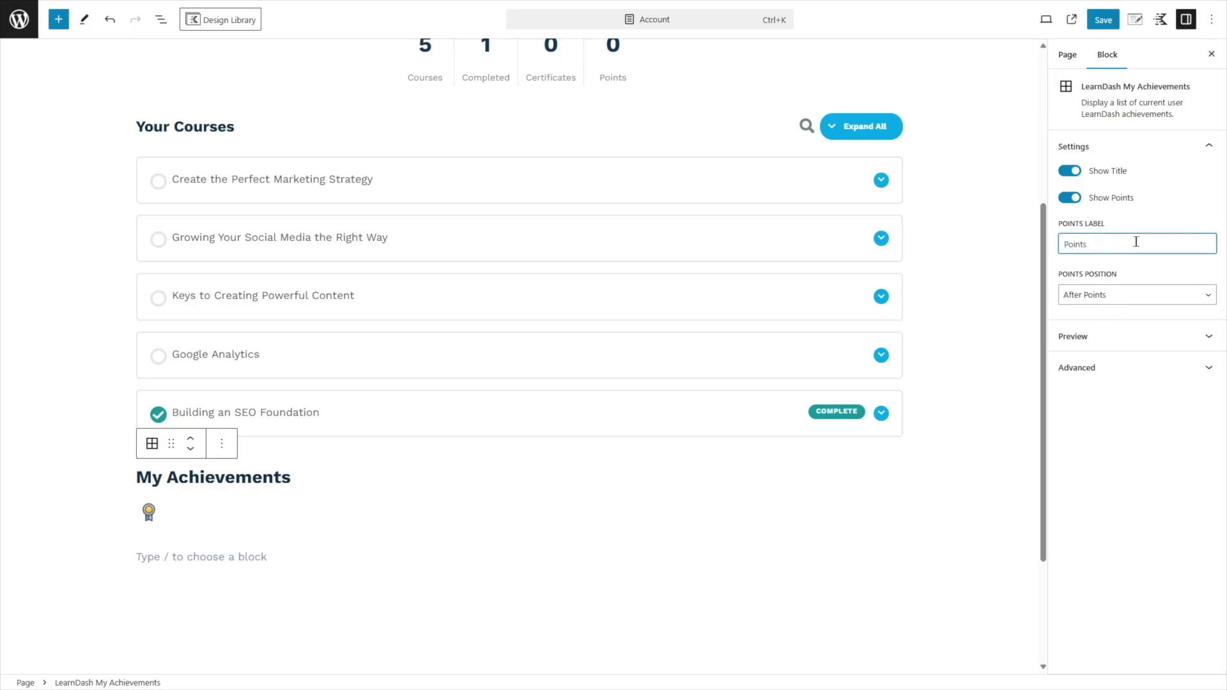
left_click(1084, 305)
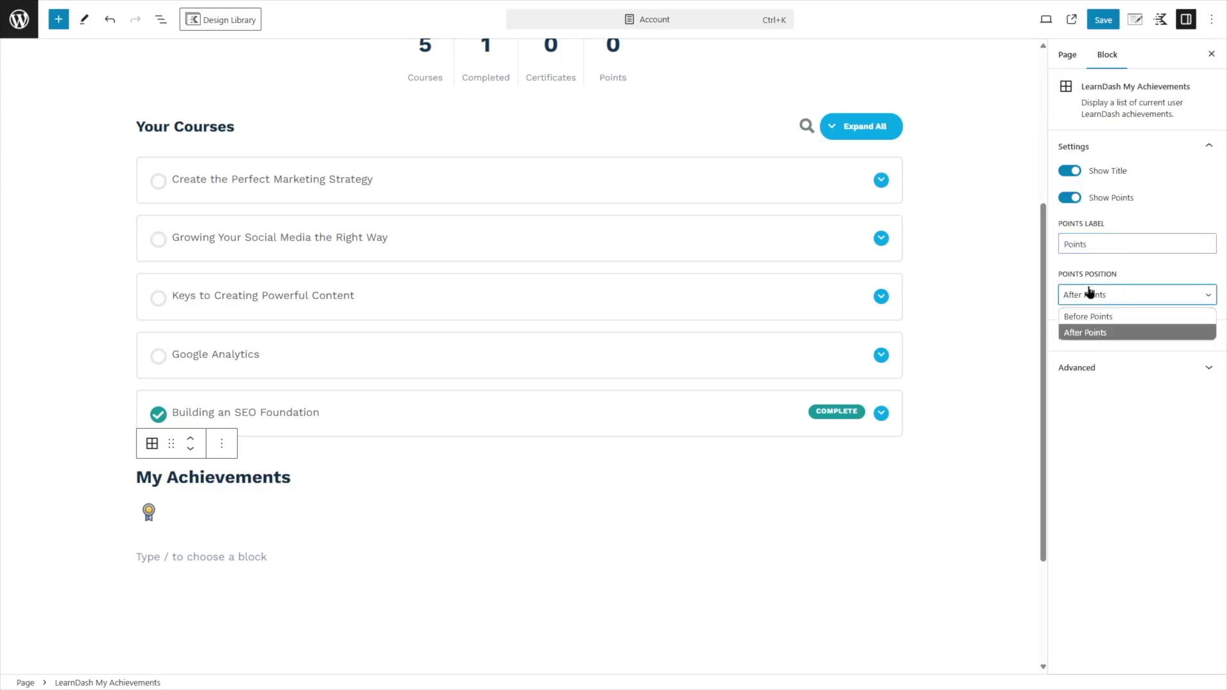
left_click(1083, 298)
left_click(1085, 300)
left_click(1097, 332)
- Save the Account page and view the updated live page
left_click(240, 556)
left_click(1104, 23)
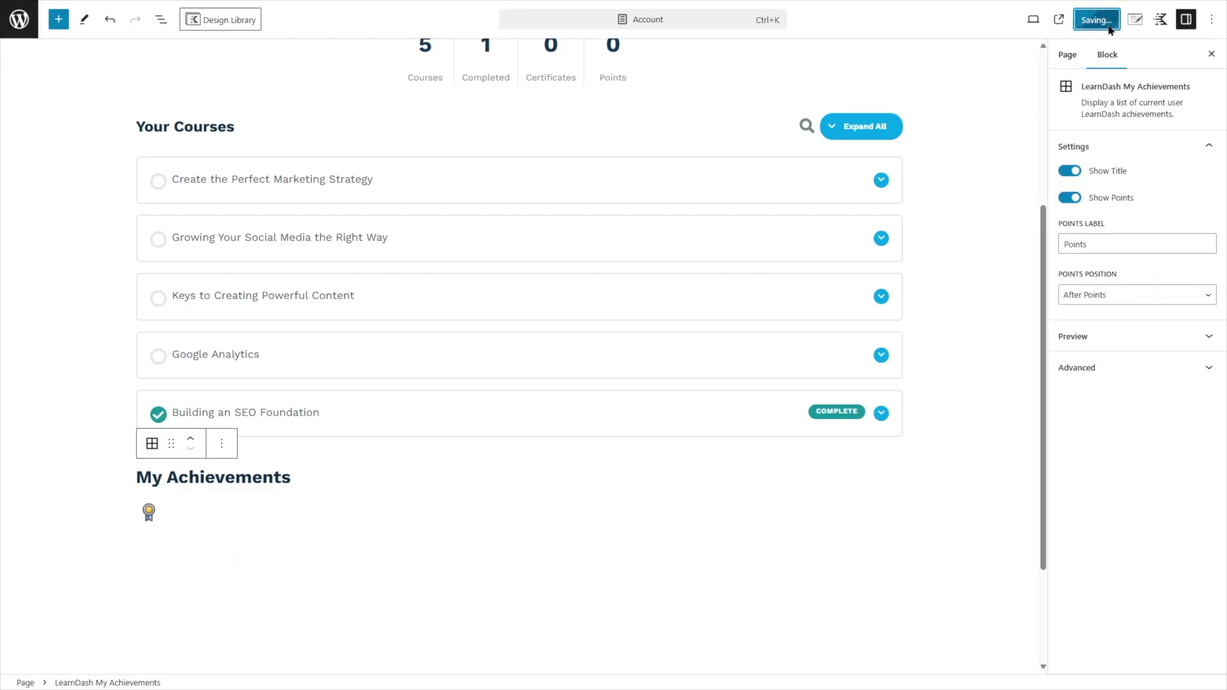
left_click(1137, 337)
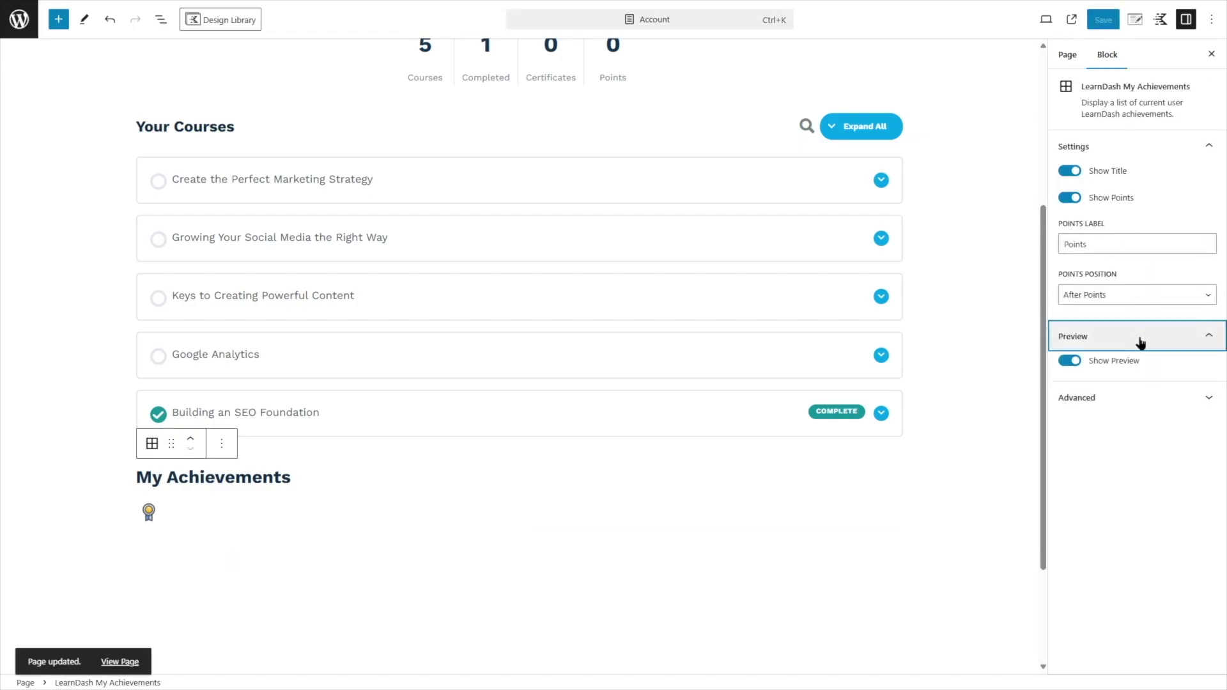
left_click(1139, 339)
left_click(119, 659)
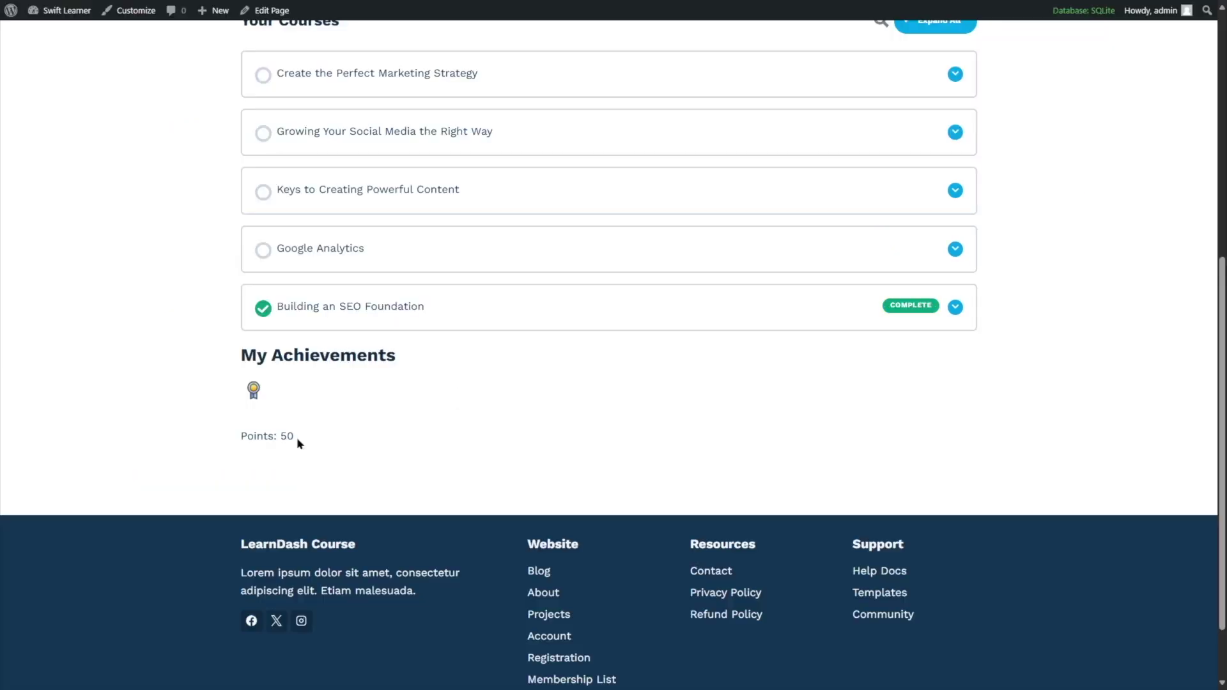
- Scroll the live Account page to the My Achievements badge showing Points: 50
scroll(534, 466, "up", 6)
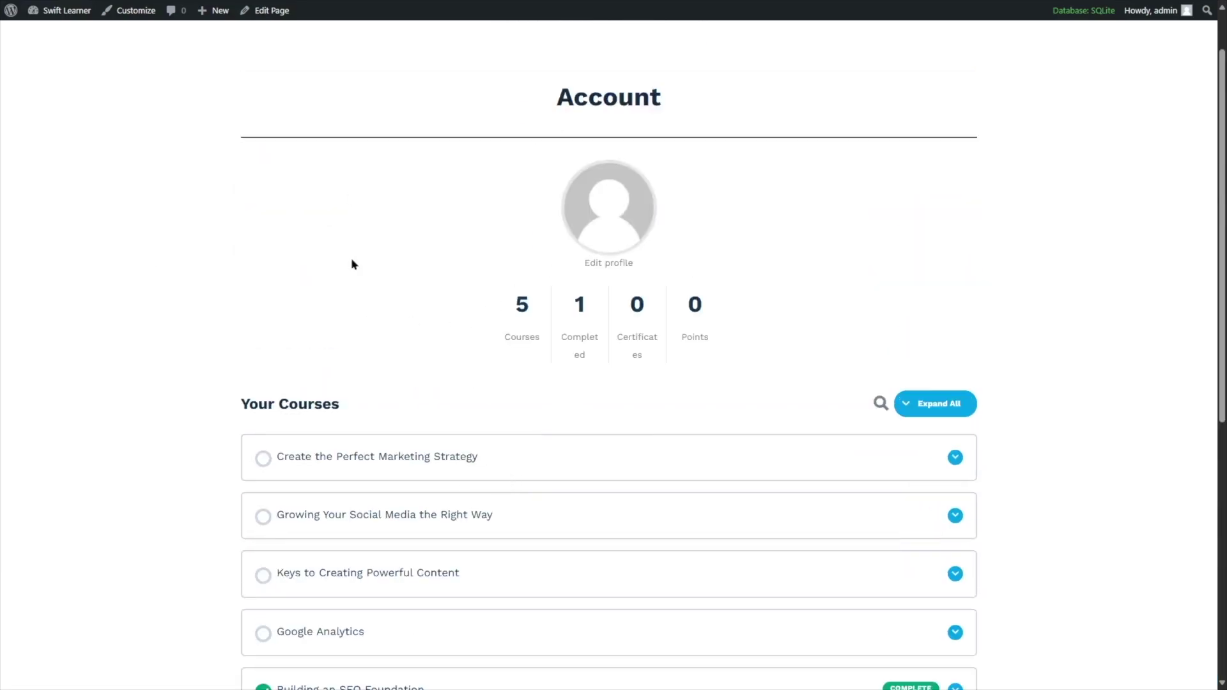
scroll(351, 262, "down", 5)
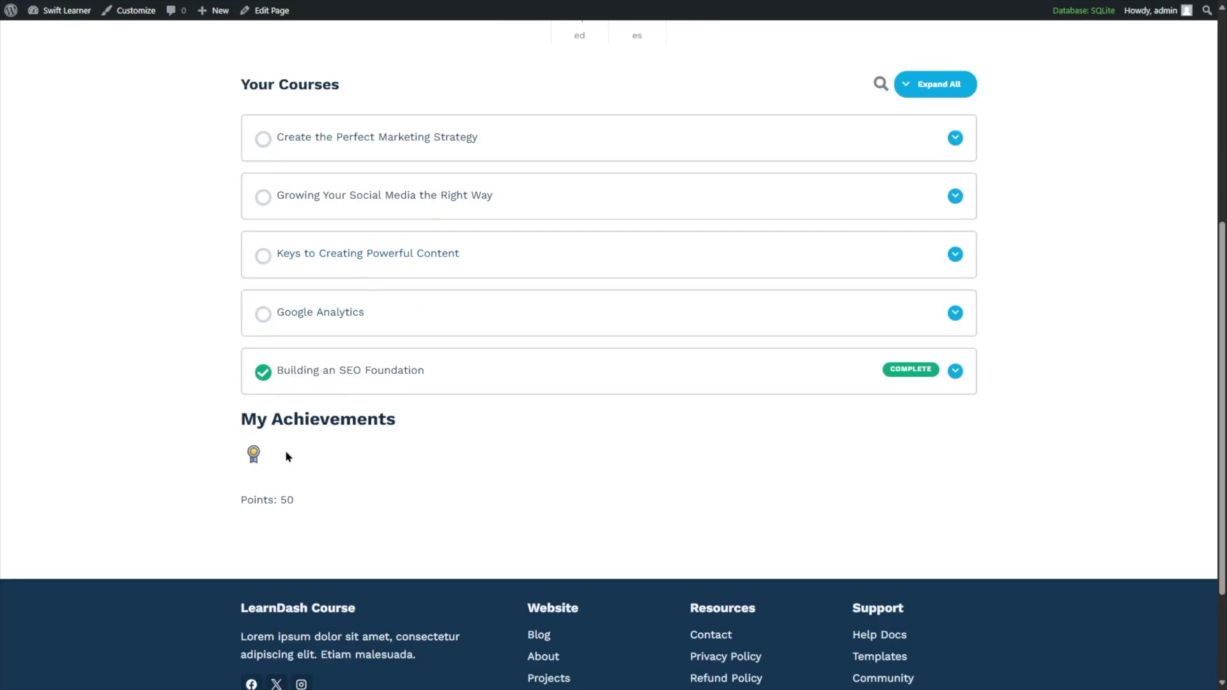